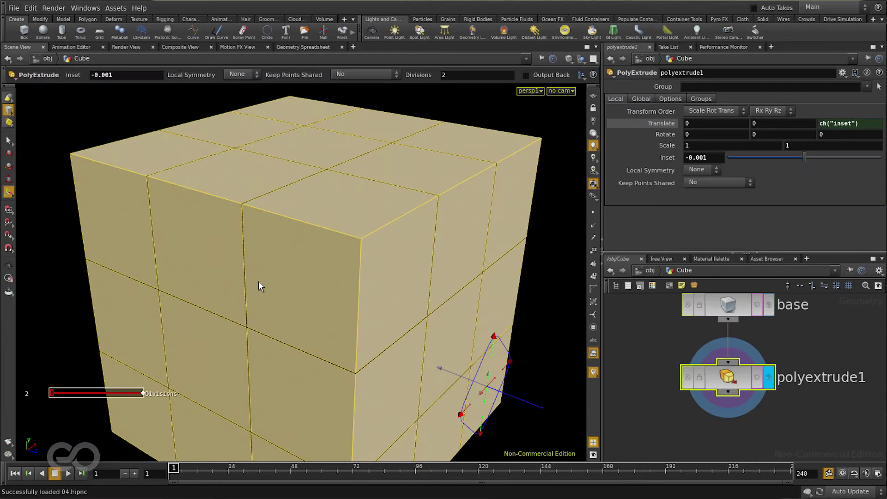
Inset the centre face on the top of the cube with a PolyExtrude, using an Inset of -0.083
{"action": "key", "text": "Escape"}
{"action": "left_click_drag", "start_coordinate": [218, 206], "coordinate": [292, 288]}
{"action": "key", "text": "Return"}
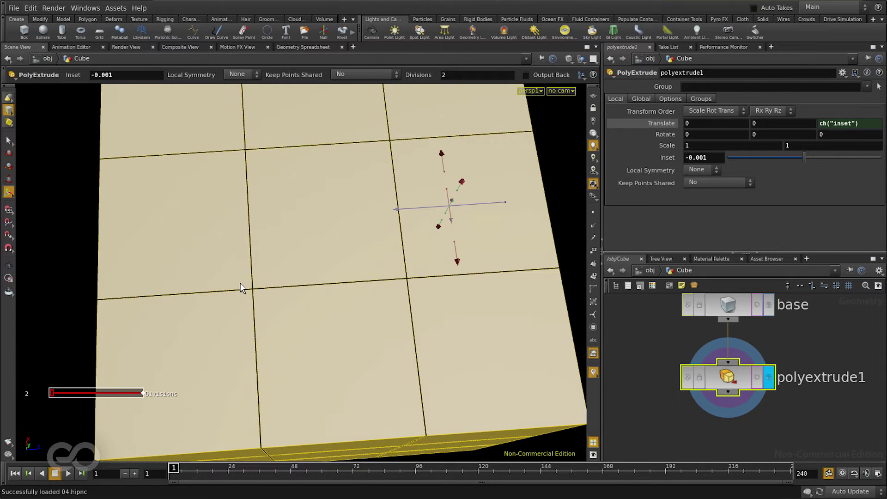
{"action": "key", "text": "s"}
{"action": "key", "text": "4"}
{"action": "left_click", "coordinate": [286, 236]}
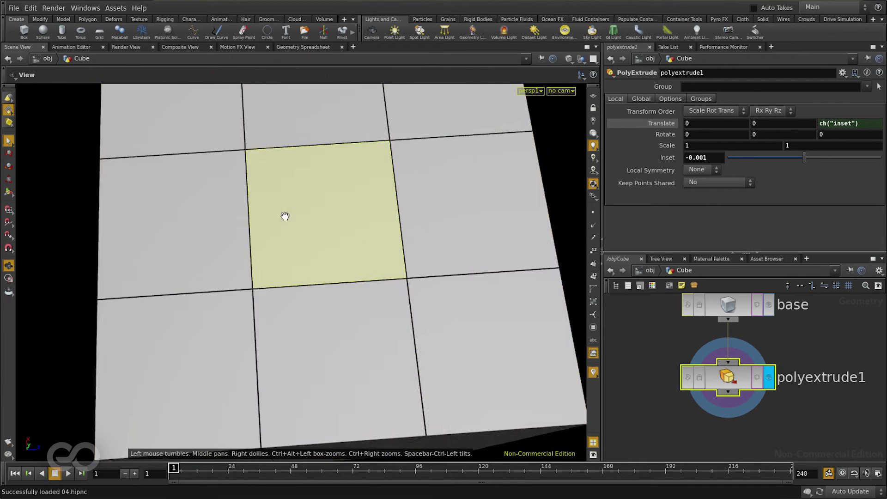
{"action": "right_click_drag", "start_coordinate": [284, 215], "coordinate": [354, 193], "text": "alt"}
{"action": "left_click_drag", "start_coordinate": [354, 194], "coordinate": [313, 284]}
{"action": "key", "text": "s"}
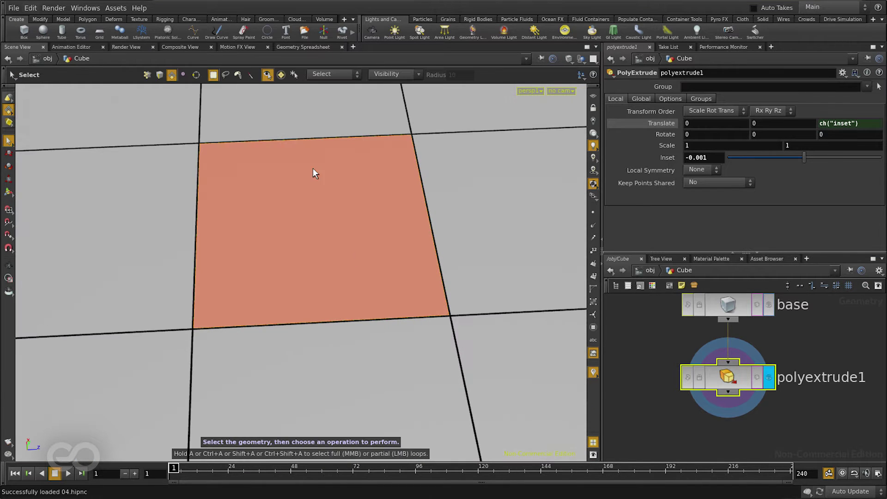
{"action": "key", "text": "Tab"}
{"action": "type", "text": "ex"}
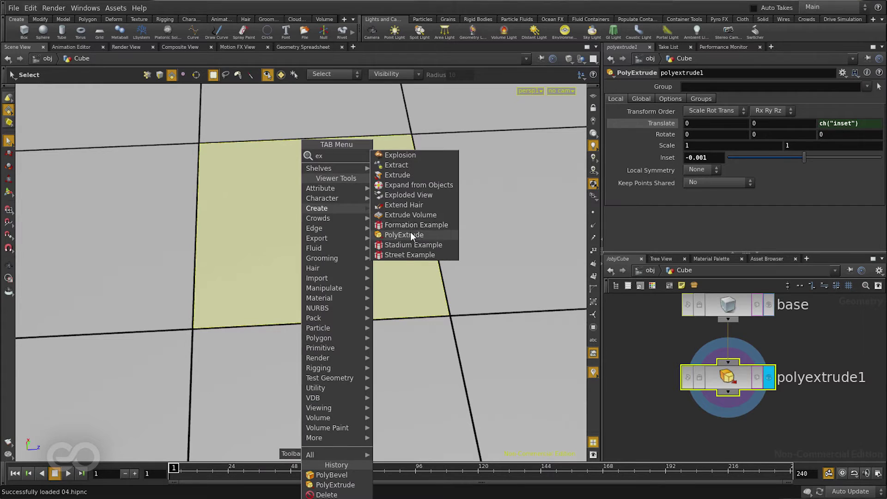
{"action": "left_click", "coordinate": [411, 232]}
{"action": "left_click", "coordinate": [798, 157]}
Select the four diagonal corner edges around the inset centre face and add a PolyBevel to them
{"action": "key", "text": "s"}
{"action": "key", "text": "3"}
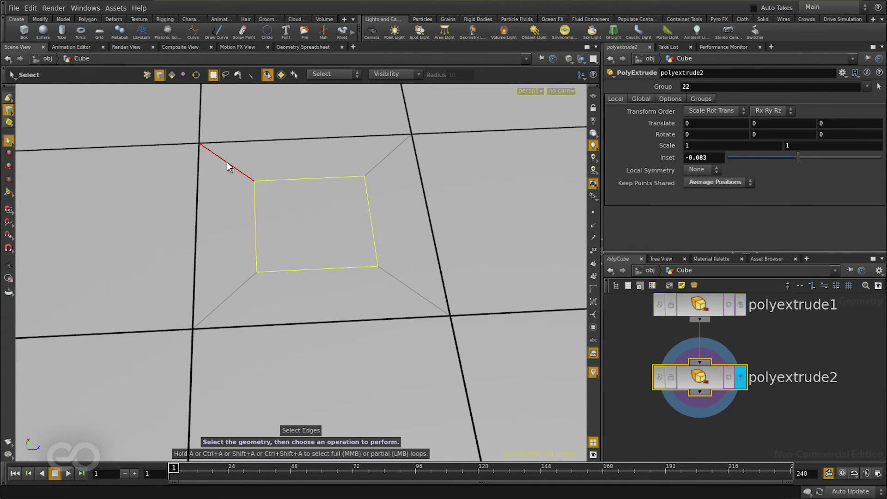
{"action": "left_click", "coordinate": [266, 185]}
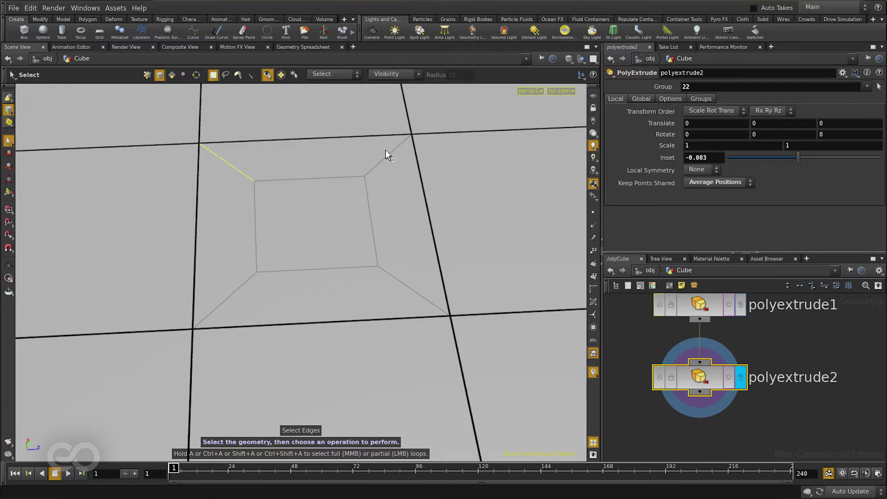
{"action": "left_click", "coordinate": [407, 287], "text": "shift"}
{"action": "left_click", "coordinate": [227, 295], "text": "shift"}
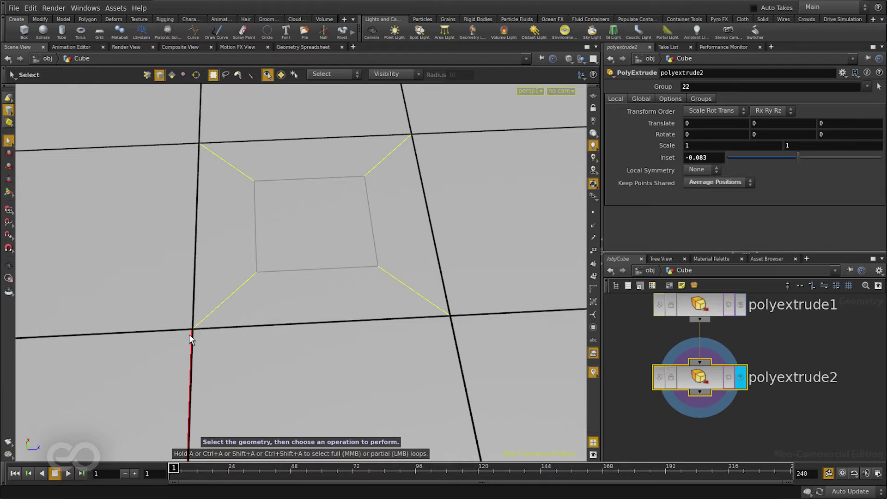
{"action": "key", "text": "Tab"}
{"action": "type", "text": "bev"}
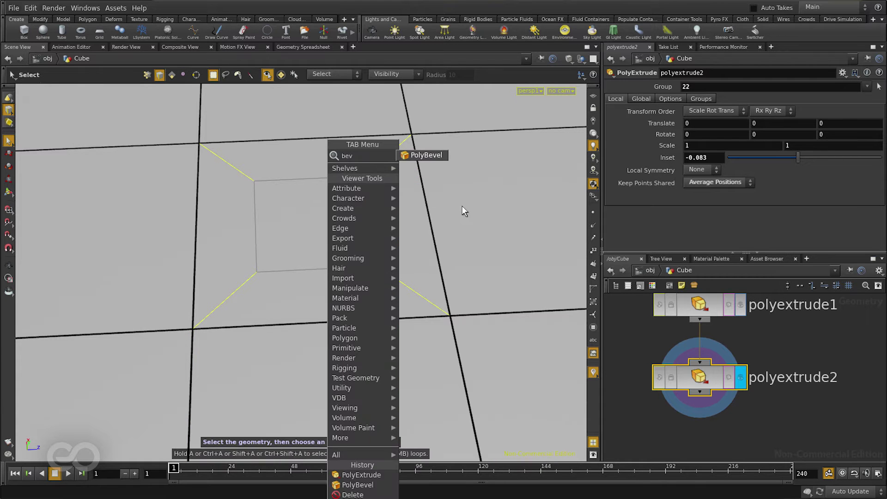
{"action": "left_click", "coordinate": [429, 154]}
Set the bevel type to Low Density Round with a Relative Inset of 0.274 and 4 repetitions
{"action": "left_click_drag", "start_coordinate": [227, 212], "coordinate": [283, 236], "text": "alt"}
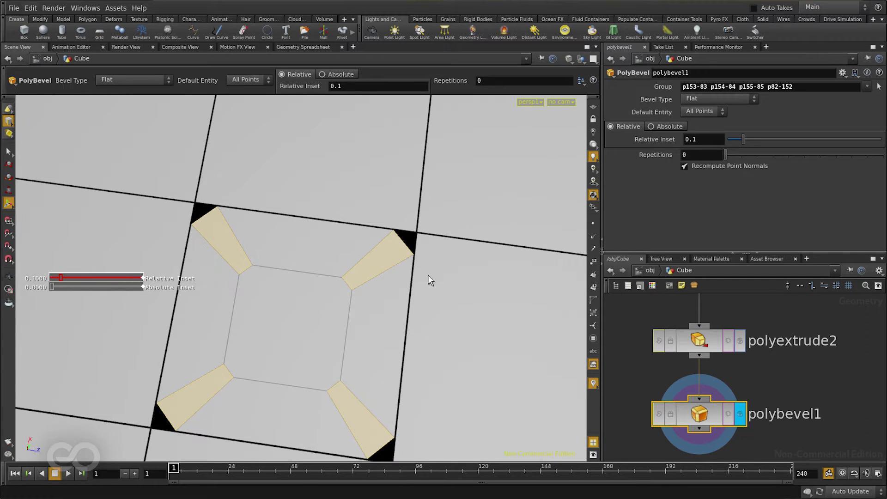
{"action": "left_click_drag", "start_coordinate": [428, 275], "coordinate": [419, 199]}
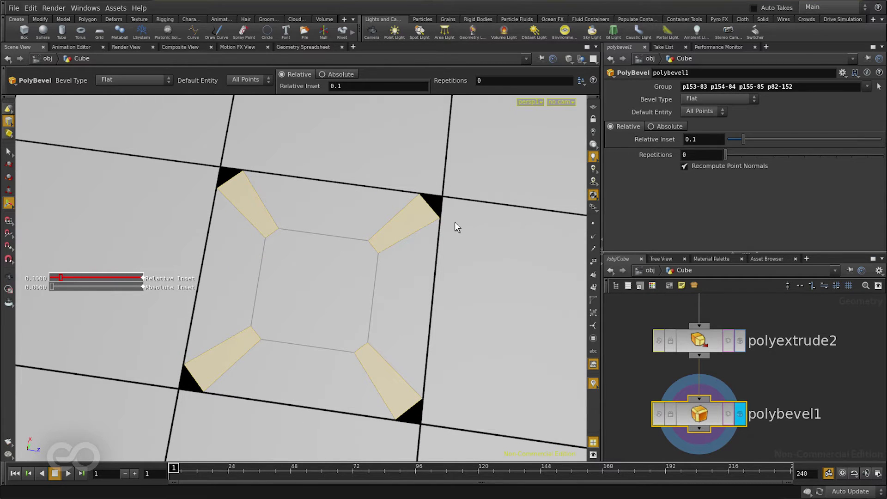
{"action": "left_click", "coordinate": [706, 99]}
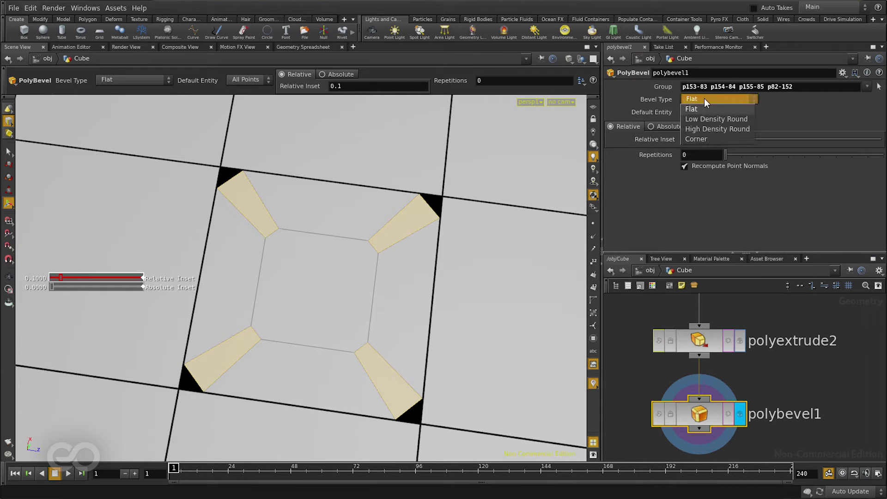
{"action": "left_click", "coordinate": [698, 119]}
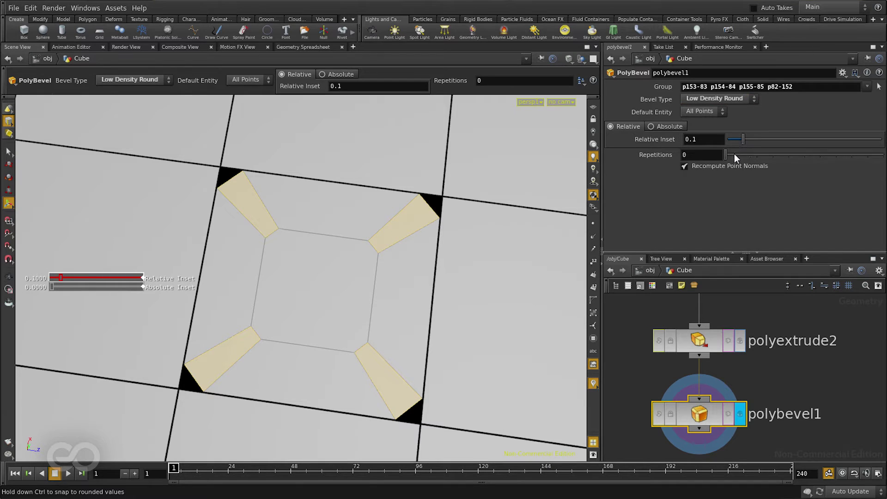
{"action": "left_click_drag", "start_coordinate": [734, 155], "coordinate": [754, 155]}
{"action": "scroll", "coordinate": [435, 198], "scroll_direction": "up", "scroll_amount": 6}
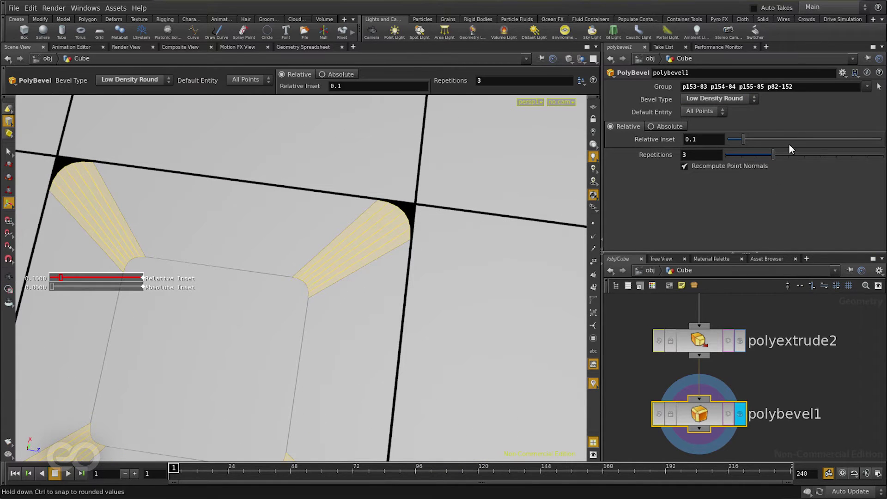
{"action": "left_click_drag", "start_coordinate": [743, 137], "coordinate": [789, 156]}
{"action": "right_click_drag", "start_coordinate": [350, 261], "coordinate": [247, 256], "text": "alt"}
{"action": "left_click_drag", "start_coordinate": [246, 255], "coordinate": [327, 233], "text": "alt"}
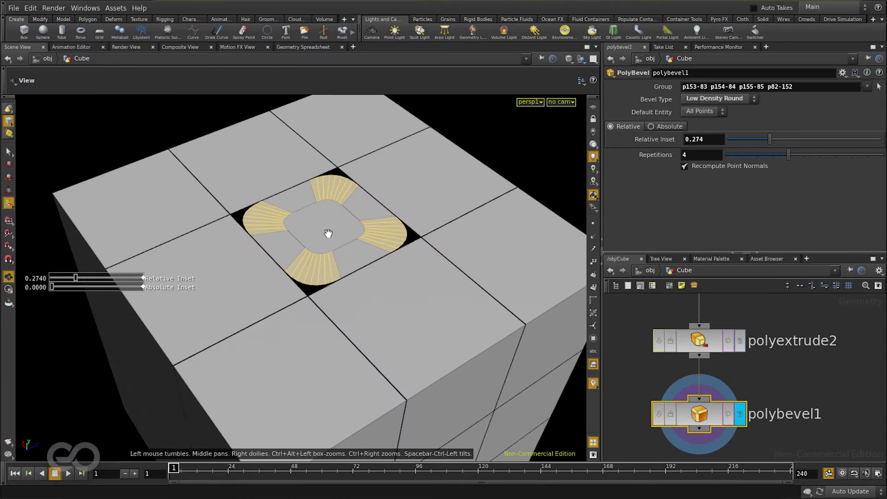
Display polyextrude2 and clear its Group so the inset applies to every face of the cube
{"action": "left_click", "coordinate": [740, 341]}
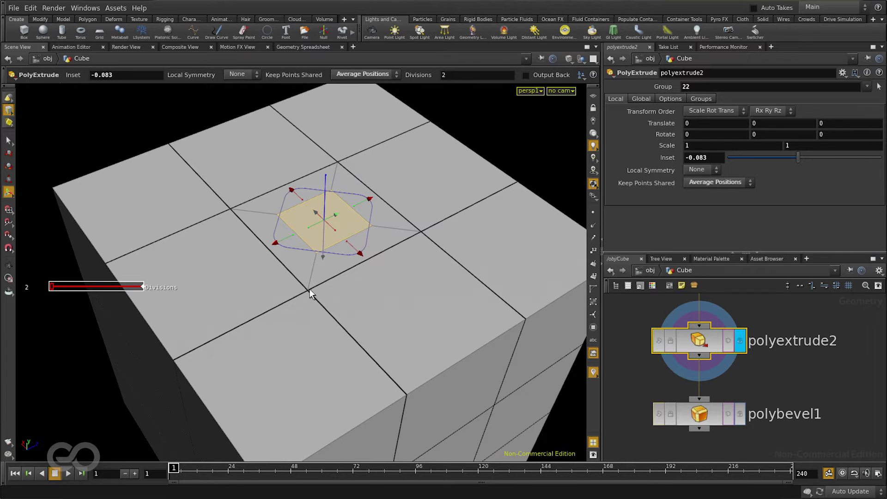
{"action": "right_click_drag", "start_coordinate": [396, 289], "coordinate": [198, 279], "text": "alt"}
{"action": "left_click_drag", "start_coordinate": [199, 280], "coordinate": [342, 254], "text": "alt"}
{"action": "key", "text": "Return"}
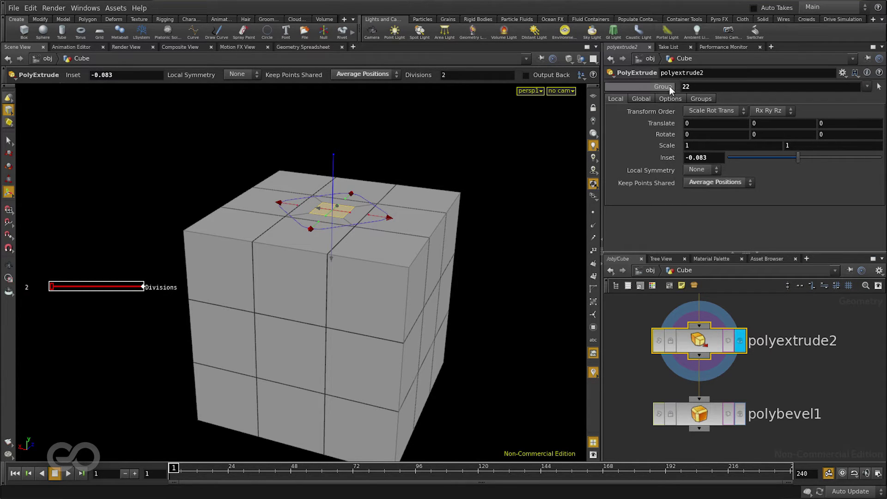
{"action": "left_click", "coordinate": [703, 85]}
{"action": "key", "text": "BackSpace"}
{"action": "key", "text": "Return"}
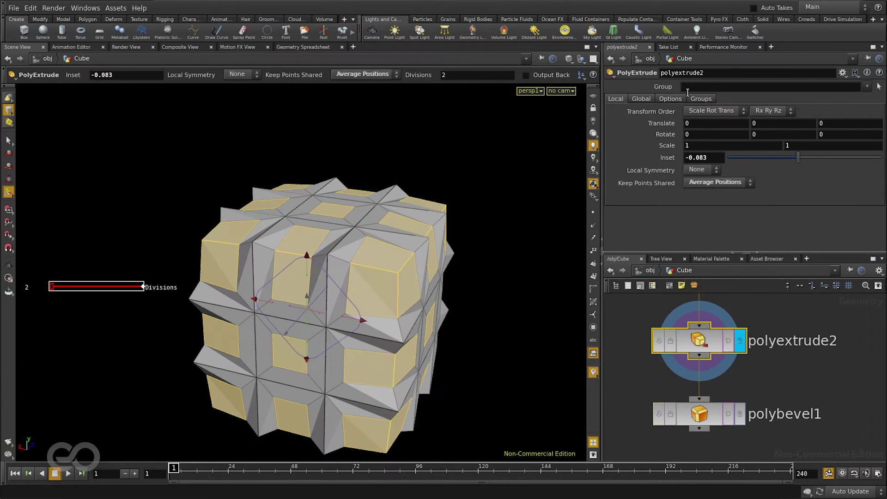
Set Keep Points Shared to No on polyextrude2
{"action": "key", "text": "Escape"}
{"action": "left_click_drag", "start_coordinate": [244, 243], "coordinate": [495, 190]}
{"action": "left_click_drag", "start_coordinate": [368, 237], "coordinate": [340, 265]}
{"action": "key", "text": "Return"}
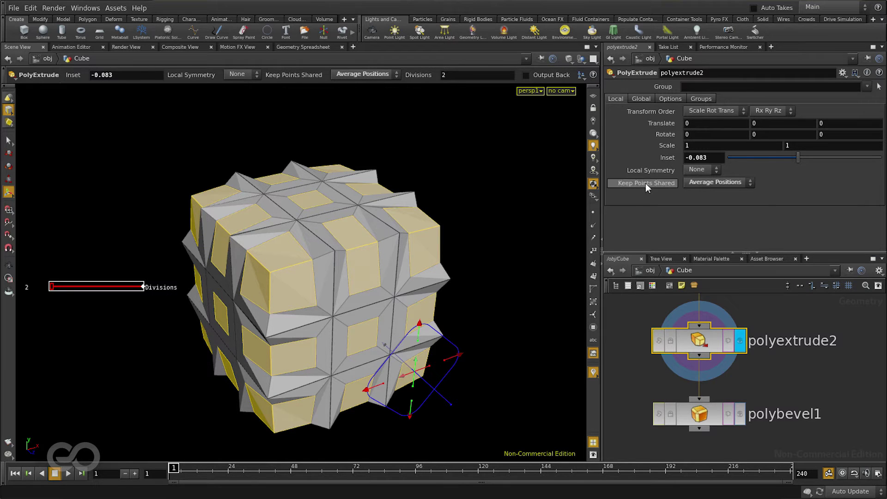
{"action": "left_click", "coordinate": [715, 184]}
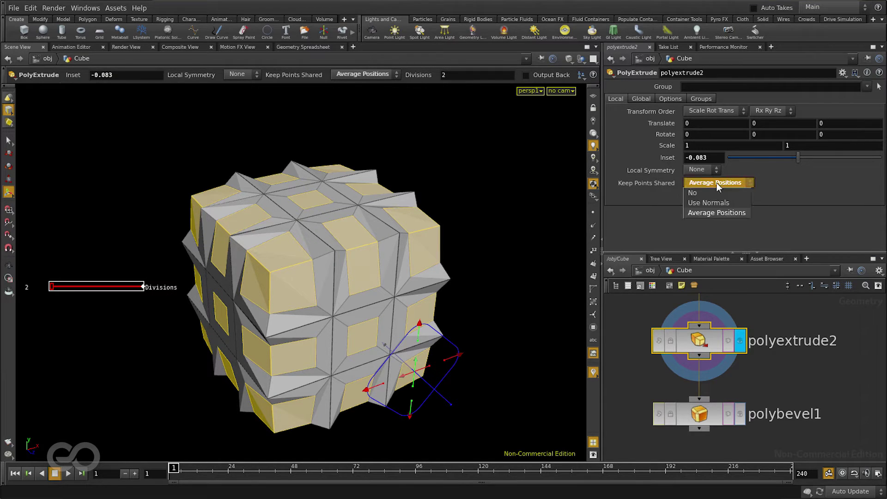
{"action": "left_click", "coordinate": [711, 192]}
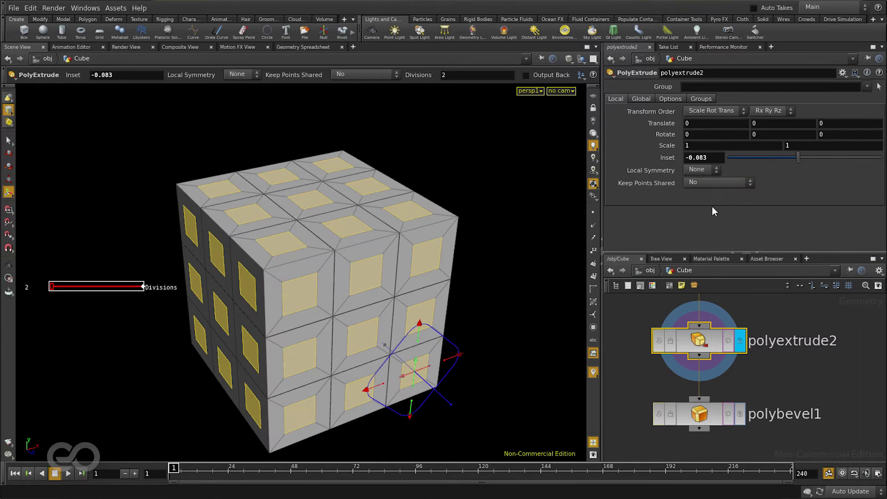
Examine the inset faces on the top and sides of the cube
{"action": "key", "text": "Escape"}
{"action": "left_click_drag", "start_coordinate": [217, 228], "coordinate": [338, 280]}
{"action": "key", "text": "Return"}
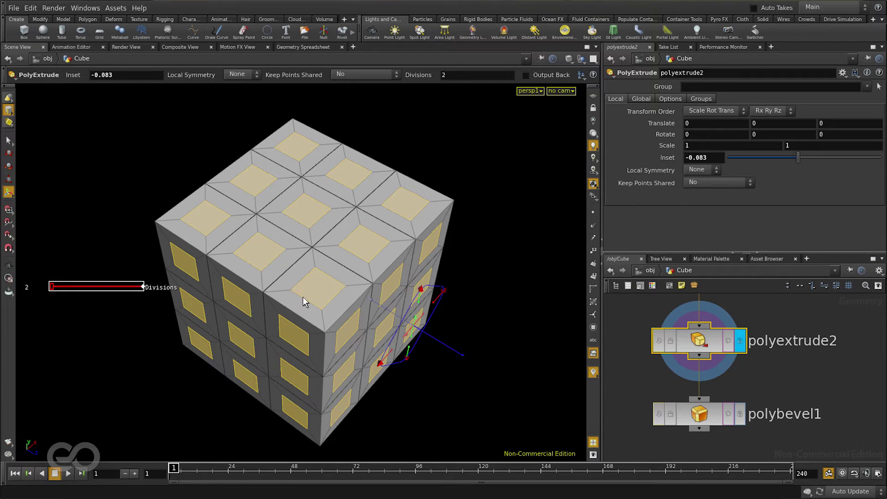
{"action": "left_click_drag", "start_coordinate": [297, 234], "coordinate": [282, 235], "text": "alt"}
{"action": "right_click_drag", "start_coordinate": [282, 234], "coordinate": [335, 234], "text": "alt"}
{"action": "left_click_drag", "start_coordinate": [334, 234], "coordinate": [281, 343], "text": "alt"}
{"action": "key", "text": "Return"}
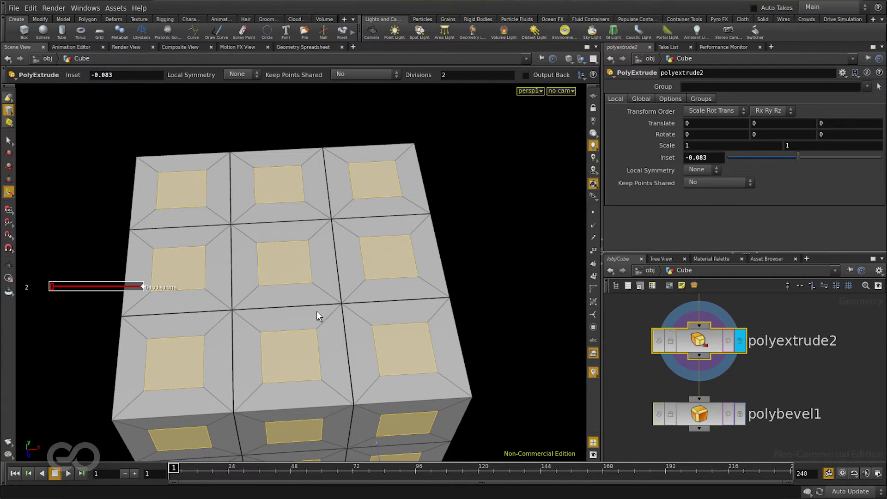
{"action": "key", "text": "Escape"}
{"action": "left_click_drag", "start_coordinate": [315, 311], "coordinate": [302, 239]}
{"action": "key", "text": "Return"}
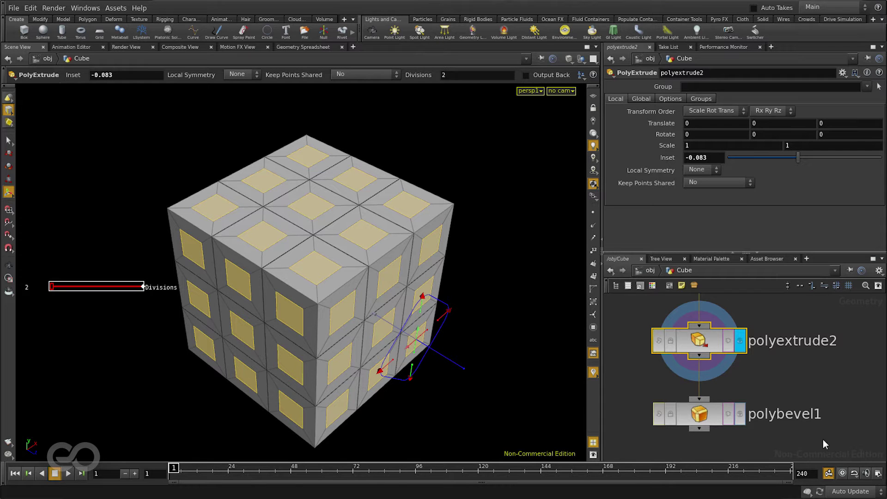
Reselect polybevel1's edge group, picking the diagonal edges around the inner grid crossings on the cube's top and one side
{"action": "left_click", "coordinate": [676, 412]}
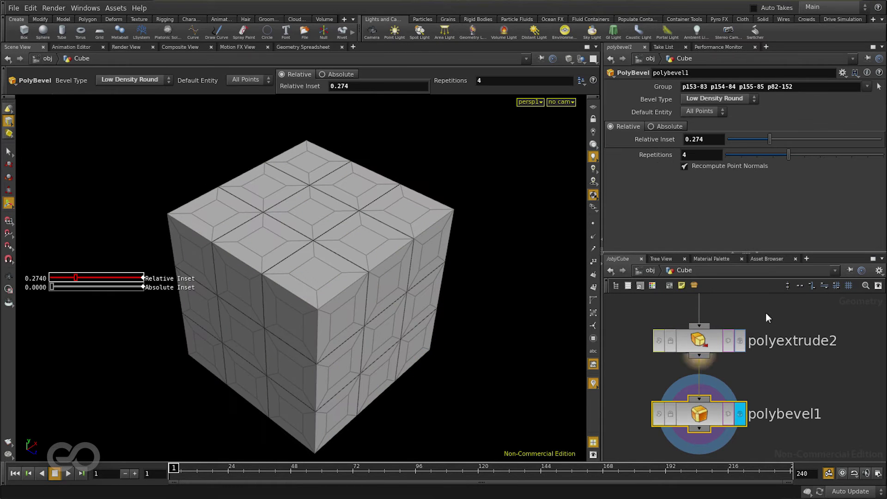
{"action": "left_click", "coordinate": [879, 86]}
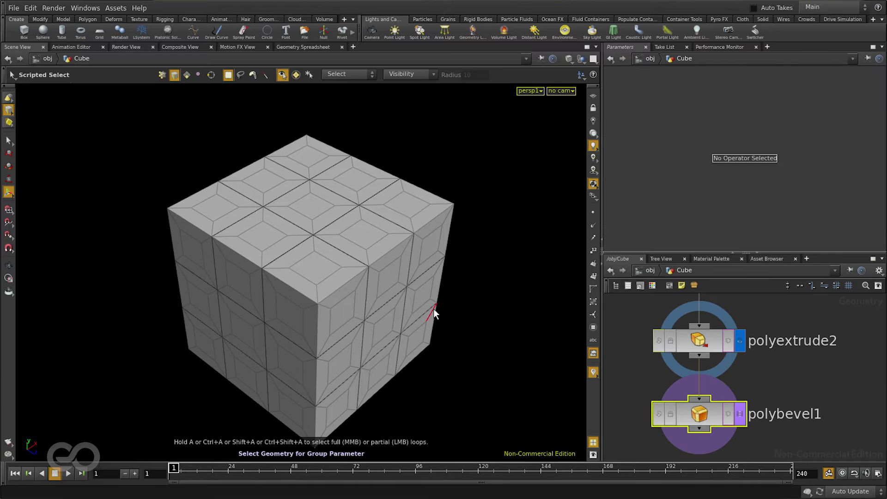
{"action": "left_click_drag", "start_coordinate": [323, 212], "coordinate": [281, 257], "text": "alt"}
{"action": "right_click_drag", "start_coordinate": [282, 257], "coordinate": [313, 229], "text": "alt"}
{"action": "middle_click_drag", "start_coordinate": [313, 229], "coordinate": [296, 321], "text": "alt"}
{"action": "left_click", "coordinate": [294, 333]}
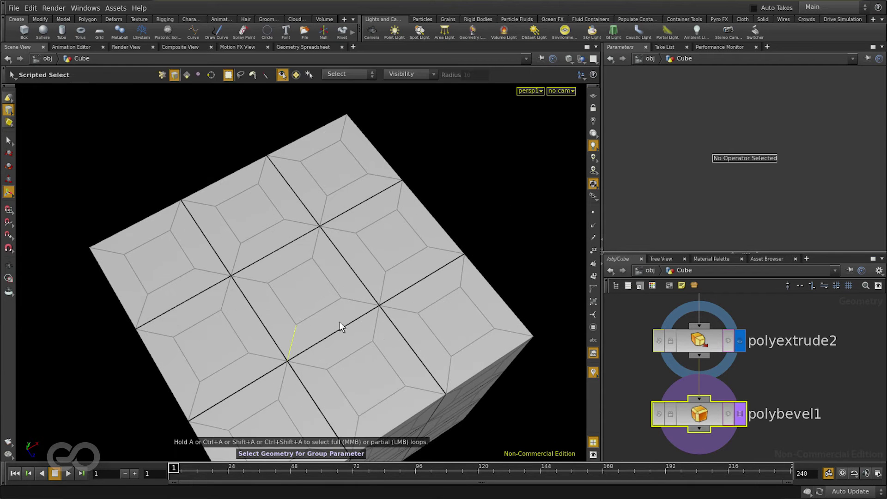
{"action": "left_click_drag", "start_coordinate": [259, 350], "coordinate": [277, 352], "text": "alt"}
{"action": "left_click_drag", "start_coordinate": [380, 261], "coordinate": [345, 284], "text": "alt"}
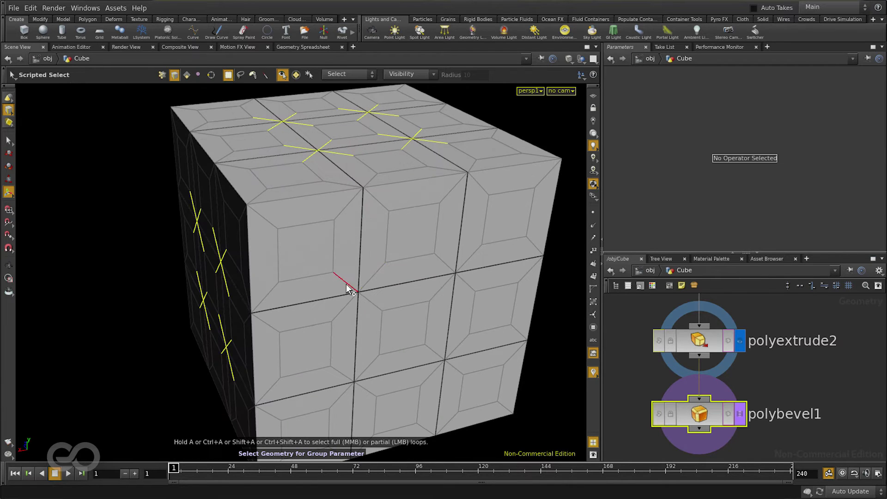
Add the diagonal edges around the inner grid crossings on the remaining sides of the cube to the bevel selection
{"action": "left_click_drag", "start_coordinate": [453, 370], "coordinate": [286, 352], "text": "alt"}
{"action": "left_click", "coordinate": [247, 305]}
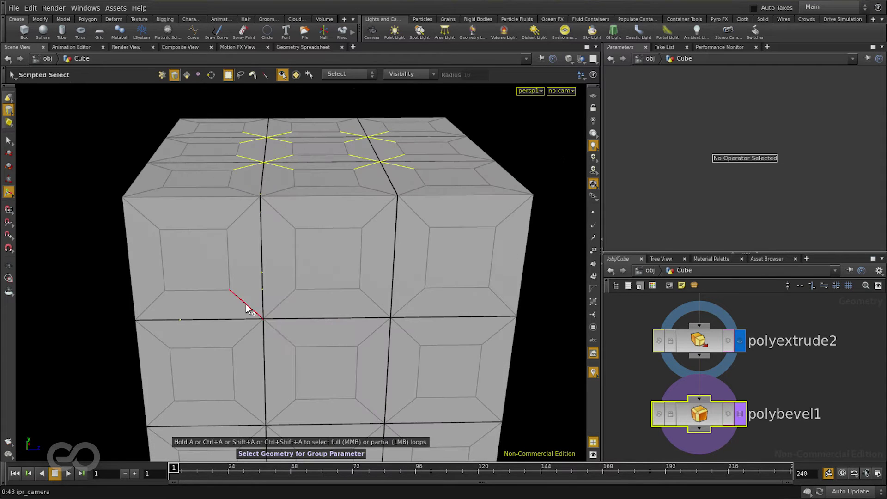
{"action": "left_click", "coordinate": [276, 305]}
{"action": "left_click", "coordinate": [274, 329]}
{"action": "left_click", "coordinate": [250, 329]}
{"action": "middle_click_drag", "start_coordinate": [282, 418], "coordinate": [261, 351], "text": "alt"}
{"action": "left_click", "coordinate": [384, 230]}
{"action": "left_click", "coordinate": [349, 342]}
{"action": "left_click_drag", "start_coordinate": [361, 365], "coordinate": [249, 201], "text": "alt"}
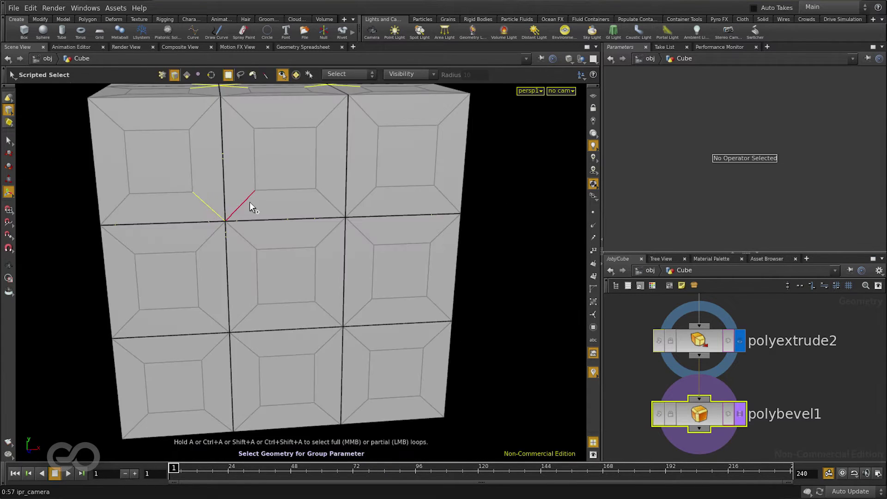
Add the diagonal edges around the underside's inner grid crossings and apply the selection as the bevel group
{"action": "left_click_drag", "start_coordinate": [333, 341], "coordinate": [294, 268], "text": "alt"}
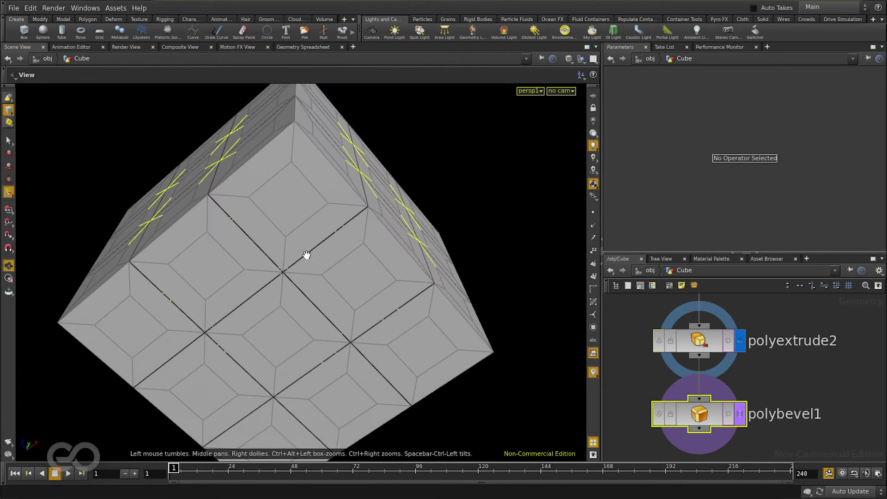
{"action": "left_click", "coordinate": [205, 336], "text": "shift"}
{"action": "left_click_drag", "start_coordinate": [284, 397], "coordinate": [284, 360], "text": "alt"}
{"action": "key", "text": "Return"}
Examine the rounded tile corners and the gaps at the grid crossings from several sides of the cube
{"action": "left_click_drag", "start_coordinate": [194, 254], "coordinate": [228, 272], "text": "alt"}
{"action": "right_click_drag", "start_coordinate": [228, 271], "coordinate": [323, 286], "text": "alt"}
{"action": "left_click_drag", "start_coordinate": [323, 287], "coordinate": [326, 221], "text": "alt"}
{"action": "key", "text": "Return"}
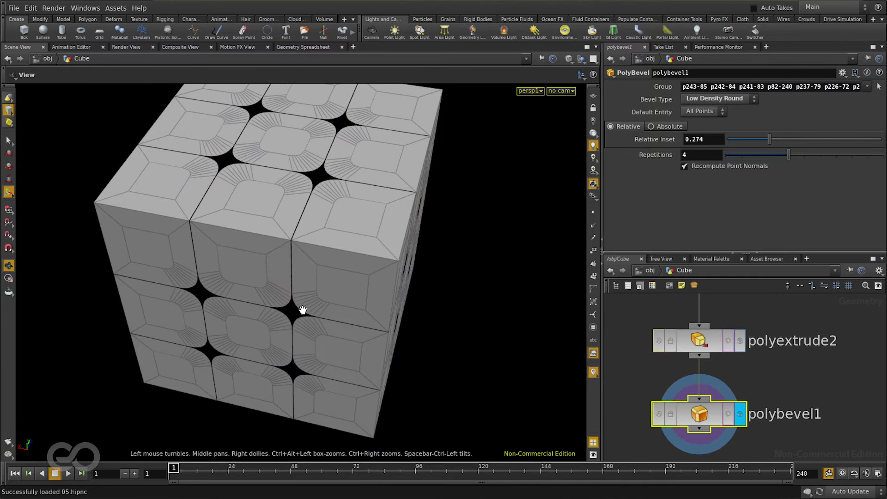
{"action": "left_click_drag", "start_coordinate": [302, 310], "coordinate": [450, 301]}
{"action": "right_click_drag", "start_coordinate": [450, 301], "coordinate": [350, 305]}
{"action": "left_click_drag", "start_coordinate": [351, 306], "coordinate": [361, 355]}
{"action": "right_click_drag", "start_coordinate": [360, 354], "coordinate": [535, 335]}
{"action": "left_click_drag", "start_coordinate": [535, 334], "coordinate": [381, 264]}
{"action": "key", "text": "Return"}
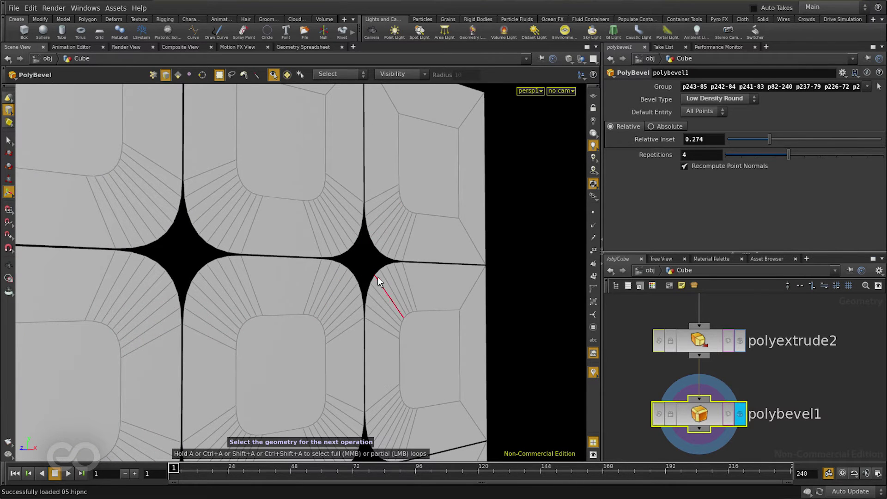
{"action": "left_click_drag", "start_coordinate": [378, 277], "coordinate": [245, 364], "text": "alt"}
{"action": "right_click_drag", "start_coordinate": [426, 366], "coordinate": [301, 254], "text": "alt"}
{"action": "left_click_drag", "start_coordinate": [301, 254], "coordinate": [328, 309], "text": "alt"}
Add a PolyExtrude node connected below polybevel1
{"action": "scroll", "coordinate": [785, 350], "scroll_direction": "down", "scroll_amount": 5}
{"action": "scroll", "coordinate": [754, 404], "scroll_direction": "up", "scroll_amount": 4}
{"action": "left_click", "coordinate": [753, 404]}
{"action": "key", "text": "Tab"}
{"action": "type", "text": "ex"}
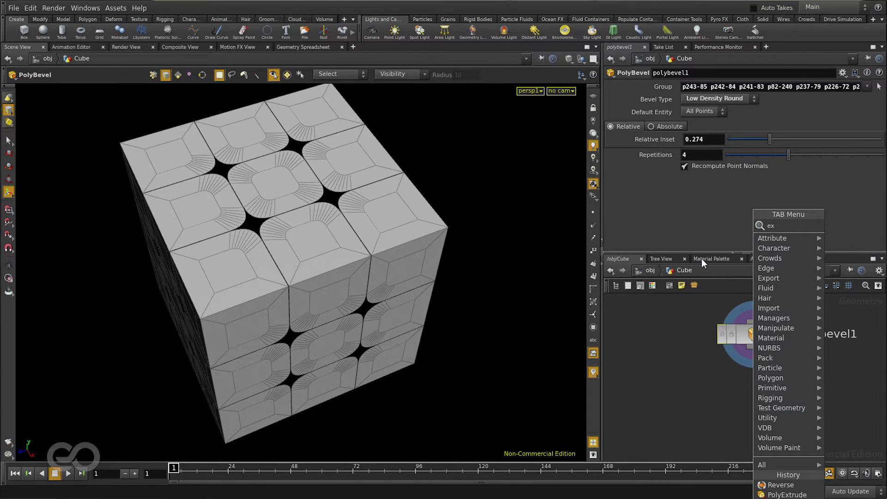
{"action": "left_click", "coordinate": [702, 254]}
{"action": "left_click", "coordinate": [754, 395]}
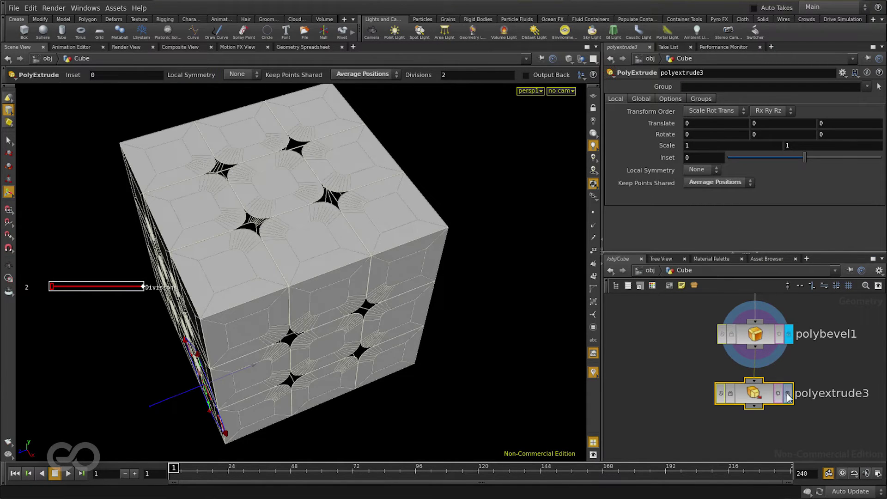
Extrude the tiles with polyextrude3 to a Z translation of -0.0569825 and set Keep Points Shared to Use Normals
{"action": "left_click_drag", "start_coordinate": [143, 402], "coordinate": [192, 321], "text": "alt"}
{"action": "right_click_drag", "start_coordinate": [178, 377], "coordinate": [250, 390], "text": "alt"}
{"action": "left_click_drag", "start_coordinate": [249, 390], "coordinate": [347, 298], "text": "alt"}
{"action": "mouse_move", "coordinate": [184, 398]}
{"action": "left_mouse_down"}
{"action": "mouse_move", "coordinate": [138, 417]}
{"action": "mouse_move", "coordinate": [200, 393]}
{"action": "left_mouse_up"}
{"action": "left_click", "coordinate": [725, 187]}
{"action": "left_click", "coordinate": [707, 199]}
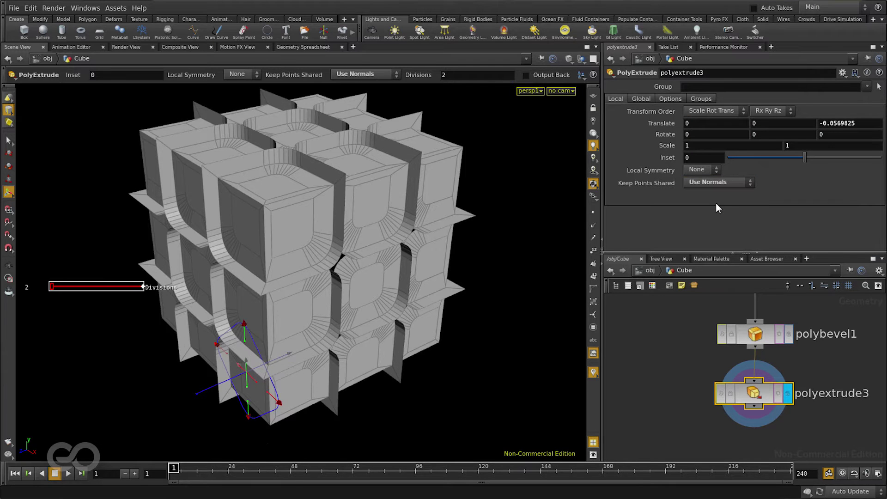
Deepen the tile extrusion of polyextrude3 to a Z translation of -0.175249 and turn off its front output
{"action": "left_click_drag", "start_coordinate": [204, 393], "coordinate": [233, 381]}
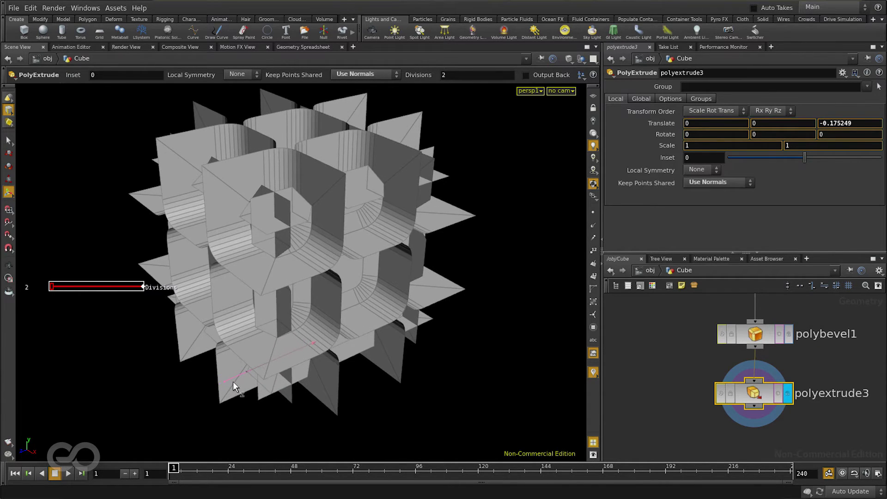
{"action": "left_click_drag", "start_coordinate": [356, 171], "coordinate": [408, 178], "text": "alt"}
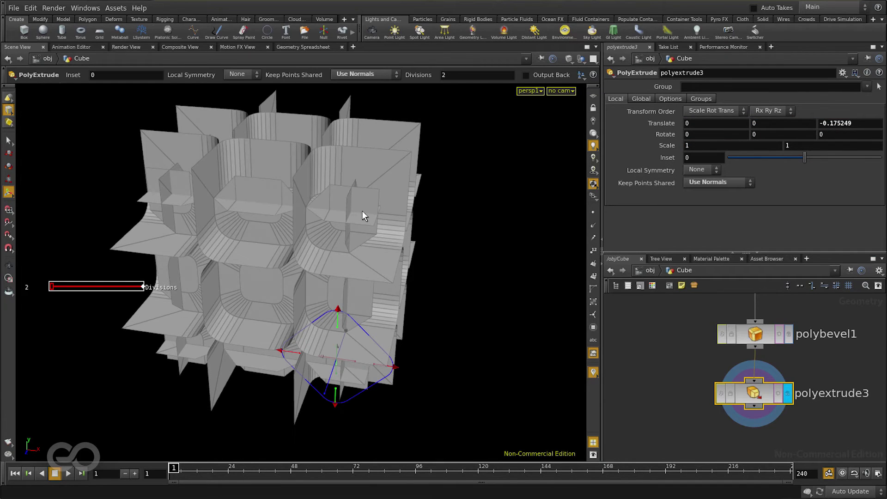
{"action": "left_click", "coordinate": [671, 99]}
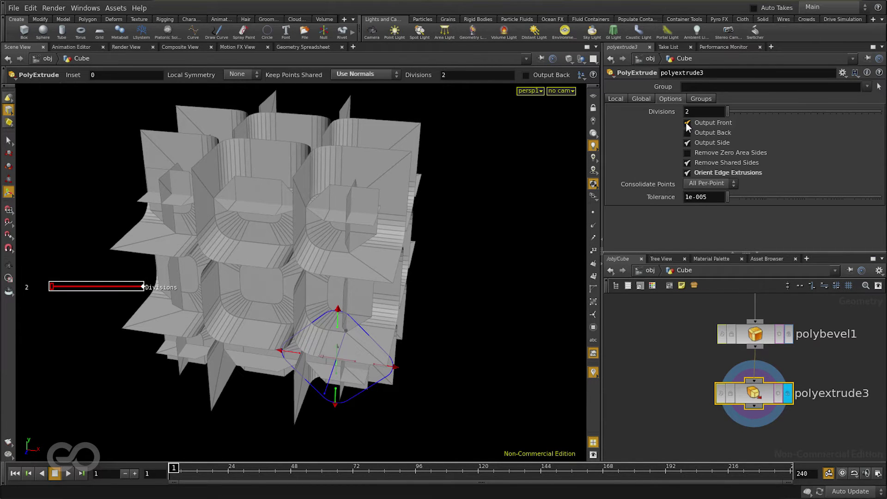
{"action": "left_click", "coordinate": [688, 126]}
{"action": "left_click_drag", "start_coordinate": [333, 279], "coordinate": [222, 278], "text": "alt"}
{"action": "right_click_drag", "start_coordinate": [222, 279], "coordinate": [258, 281], "text": "alt"}
{"action": "key", "text": "Return"}
{"action": "mouse_move", "coordinate": [243, 400]}
{"action": "left_mouse_down"}
{"action": "mouse_move", "coordinate": [174, 429]}
{"action": "mouse_move", "coordinate": [254, 400]}
{"action": "left_mouse_up"}
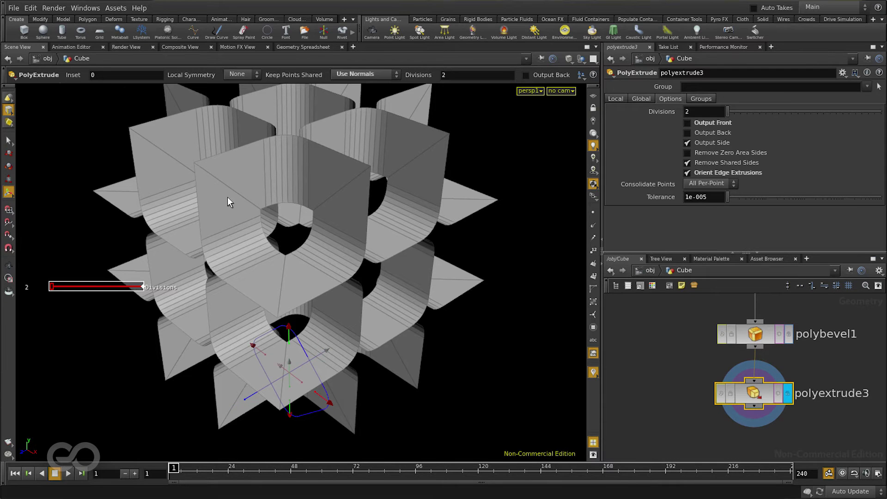
Turn on the back output of polyextrude3 to cover the outer faces of the tiles
{"action": "left_click_drag", "start_coordinate": [262, 277], "coordinate": [281, 272], "text": "alt"}
{"action": "left_click_drag", "start_coordinate": [349, 196], "coordinate": [239, 389]}
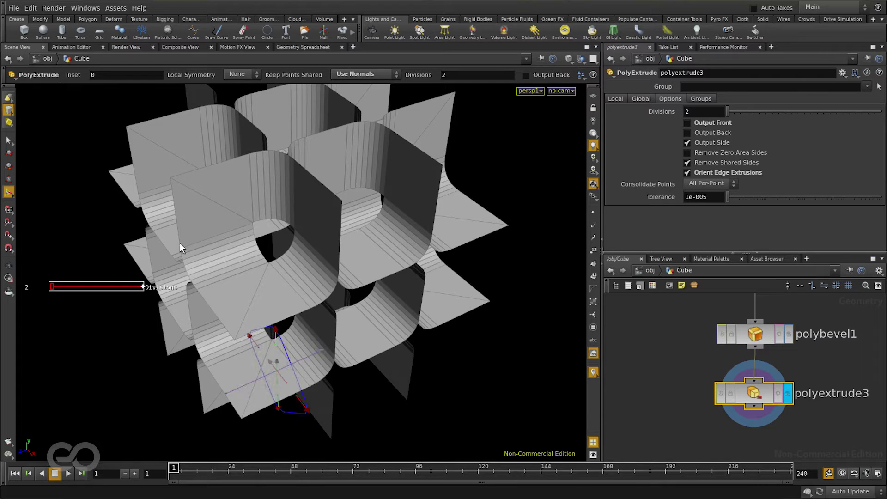
{"action": "key", "text": "Escape"}
{"action": "left_click_drag", "start_coordinate": [281, 238], "coordinate": [463, 139]}
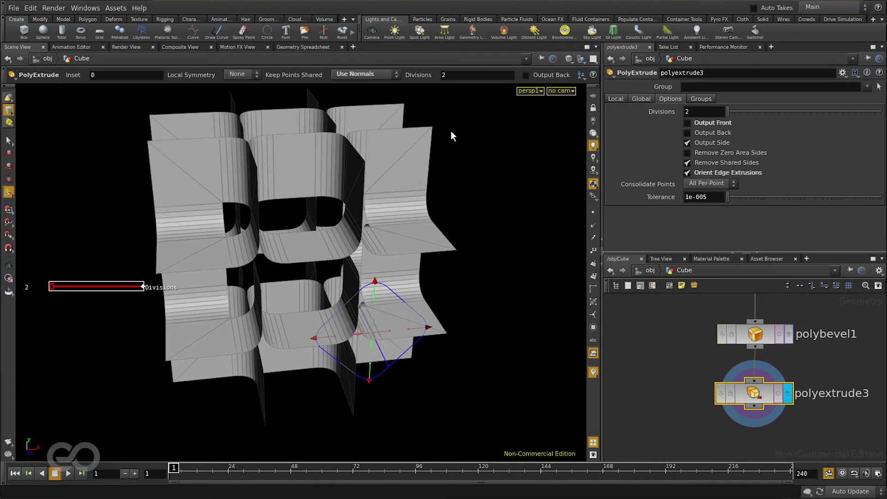
{"action": "left_click_drag", "start_coordinate": [432, 190], "coordinate": [374, 175]}
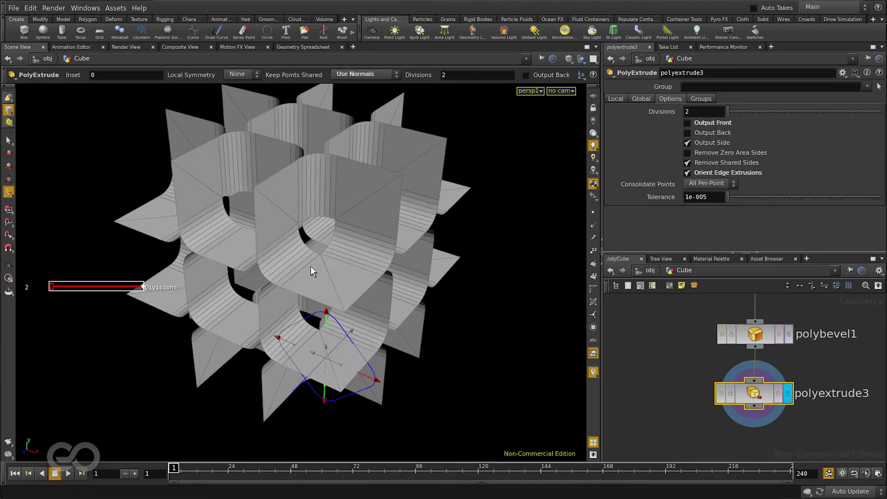
{"action": "left_click", "coordinate": [688, 138]}
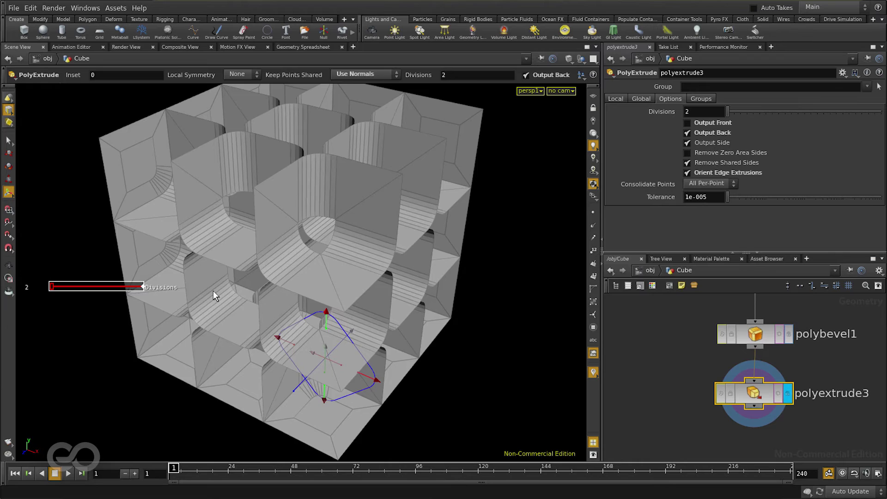
{"action": "key", "text": "Escape"}
{"action": "left_click_drag", "start_coordinate": [213, 296], "coordinate": [238, 304]}
{"action": "key", "text": "Return"}
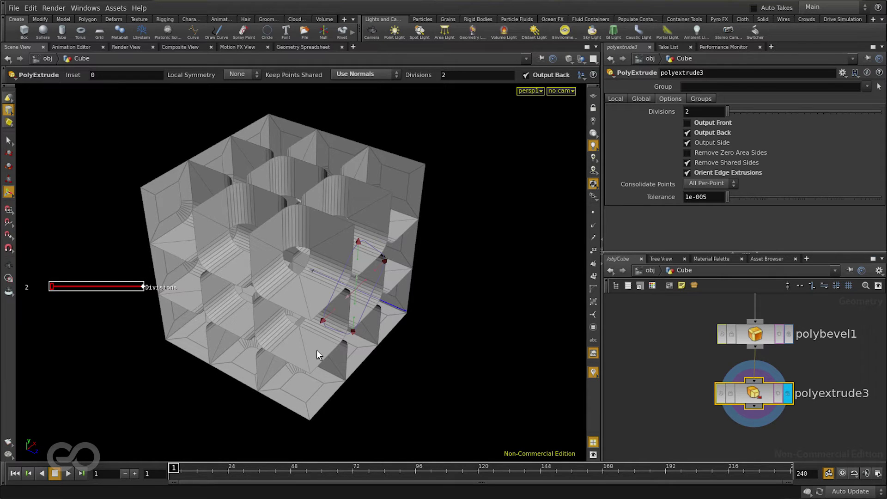
Turn off backface removal in the display options, examine the cube from another side, and turn removal back on
{"action": "key", "text": "Escape"}
{"action": "mouse_move", "coordinate": [192, 311]}
{"action": "left_mouse_down"}
{"action": "mouse_move", "coordinate": [270, 287]}
{"action": "mouse_move", "coordinate": [380, 276]}
{"action": "mouse_move", "coordinate": [360, 264]}
{"action": "mouse_move", "coordinate": [259, 362]}
{"action": "mouse_move", "coordinate": [185, 305]}
{"action": "mouse_move", "coordinate": [194, 300]}
{"action": "left_mouse_up"}
{"action": "key", "text": "Return"}
{"action": "left_click", "coordinate": [593, 455]}
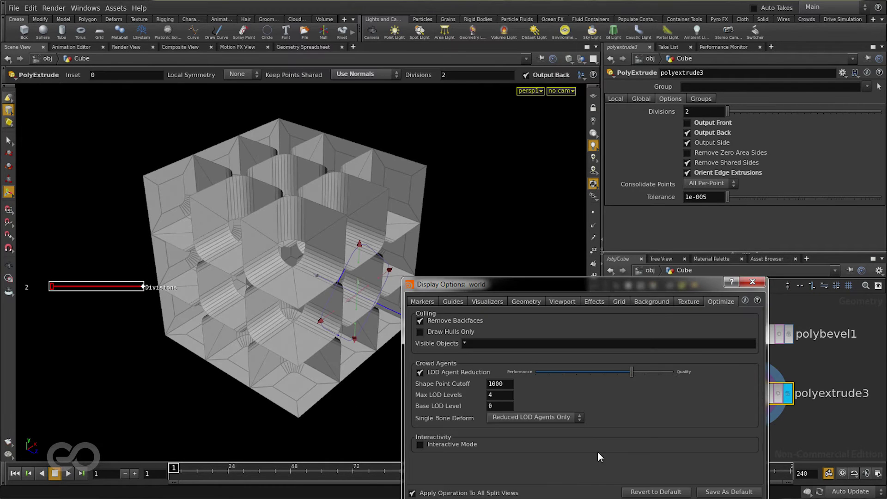
{"action": "left_click", "coordinate": [420, 321]}
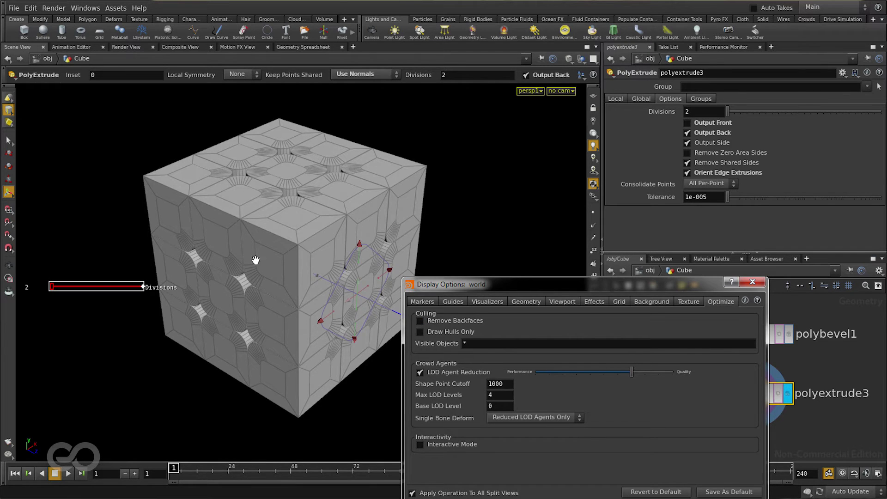
{"action": "left_click_drag", "start_coordinate": [232, 259], "coordinate": [353, 301], "text": "alt"}
{"action": "left_click", "coordinate": [420, 321]}
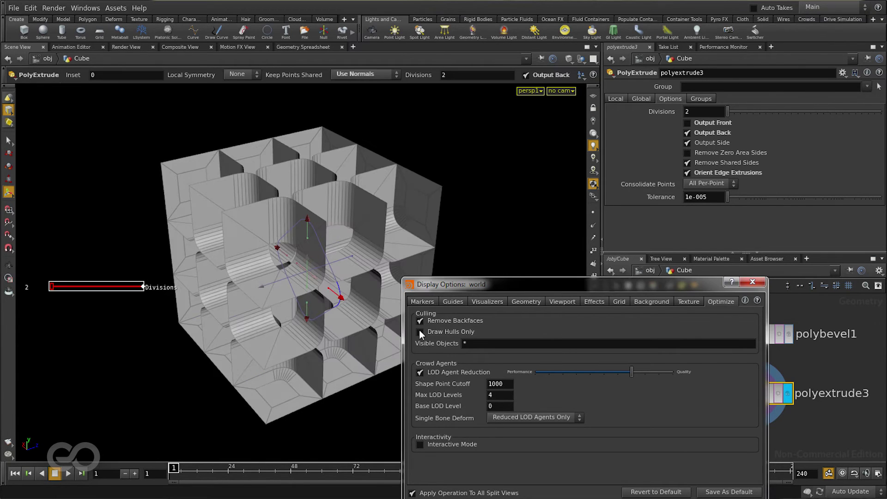
{"action": "left_click", "coordinate": [760, 283]}
Add a Reverse node connected below polyextrude3 and display its result
{"action": "key", "text": "Escape"}
{"action": "left_click_drag", "start_coordinate": [317, 253], "coordinate": [314, 272]}
{"action": "key", "text": "Return"}
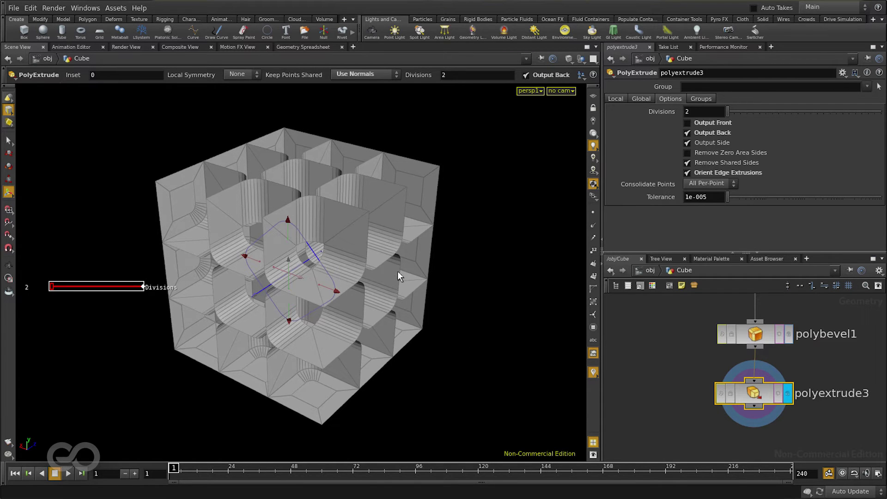
{"action": "scroll", "coordinate": [702, 344], "scroll_direction": "down", "scroll_amount": 2}
{"action": "scroll", "coordinate": [742, 417], "scroll_direction": "up", "scroll_amount": 3}
{"action": "key", "text": "Tab"}
{"action": "type", "text": "r"}
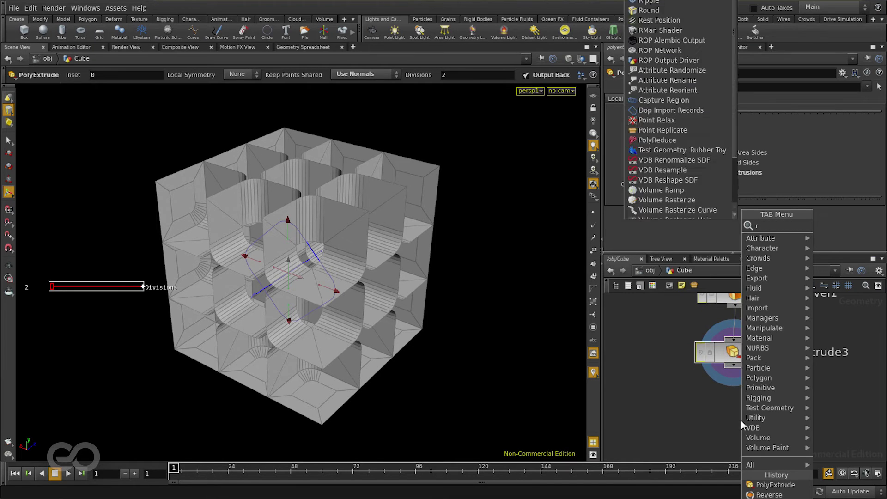
{"action": "type", "text": "ev"}
{"action": "left_click", "coordinate": [677, 227]}
{"action": "left_click", "coordinate": [730, 408]}
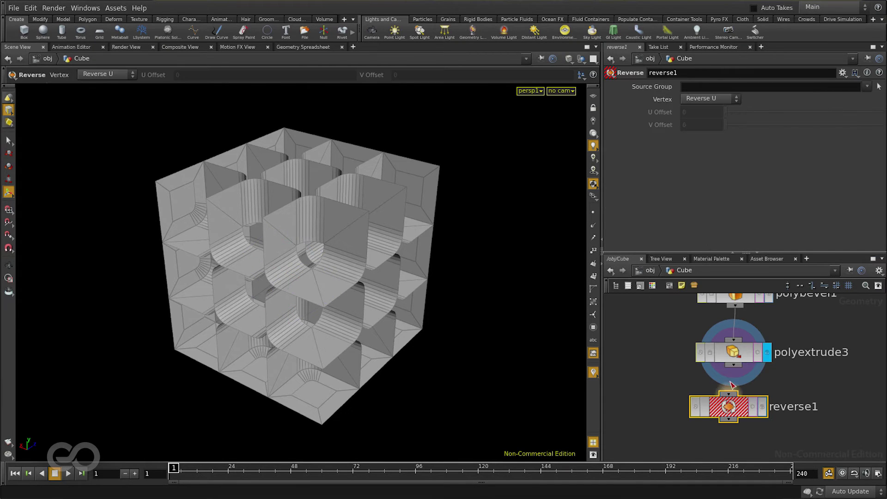
{"action": "left_click_drag", "start_coordinate": [734, 365], "coordinate": [730, 394]}
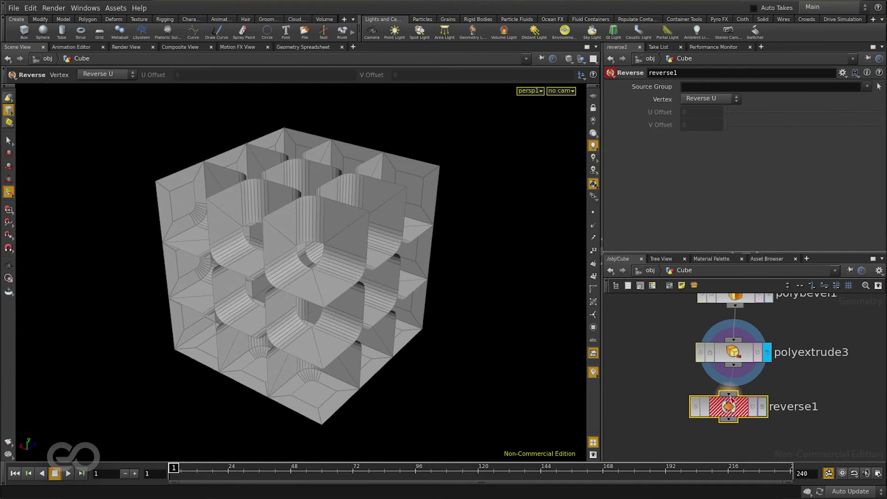
{"action": "left_click", "coordinate": [762, 406]}
Examine the reversed faces and the gaps at the grid crossings from several sides of the cube
{"action": "key", "text": "Escape"}
{"action": "mouse_move", "coordinate": [264, 257]}
{"action": "left_mouse_down"}
{"action": "mouse_move", "coordinate": [453, 223]}
{"action": "mouse_move", "coordinate": [474, 174]}
{"action": "mouse_move", "coordinate": [507, 149]}
{"action": "mouse_move", "coordinate": [343, 234]}
{"action": "mouse_move", "coordinate": [332, 264]}
{"action": "mouse_move", "coordinate": [364, 263]}
{"action": "mouse_move", "coordinate": [309, 231]}
{"action": "mouse_move", "coordinate": [265, 358]}
{"action": "mouse_move", "coordinate": [304, 342]}
{"action": "left_mouse_up"}
{"action": "key", "text": "Return"}
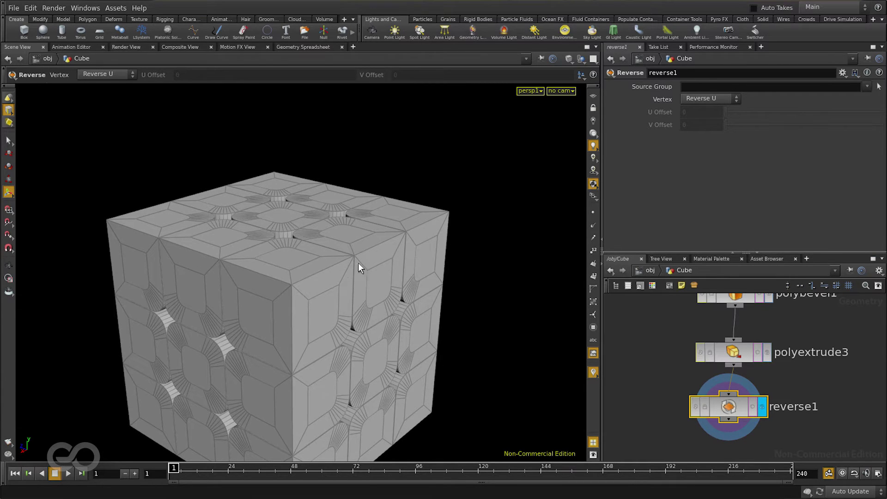
{"action": "key", "text": "Escape"}
{"action": "left_click_drag", "start_coordinate": [387, 346], "coordinate": [293, 310]}
{"action": "key", "text": "Return"}
{"action": "key", "text": "Escape"}
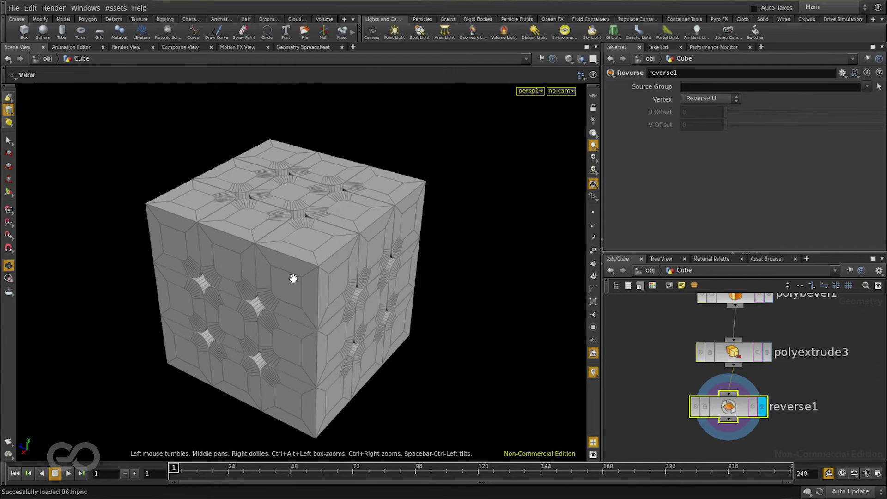
{"action": "right_click_drag", "start_coordinate": [297, 277], "coordinate": [364, 311]}
{"action": "left_click_drag", "start_coordinate": [365, 311], "coordinate": [352, 317]}
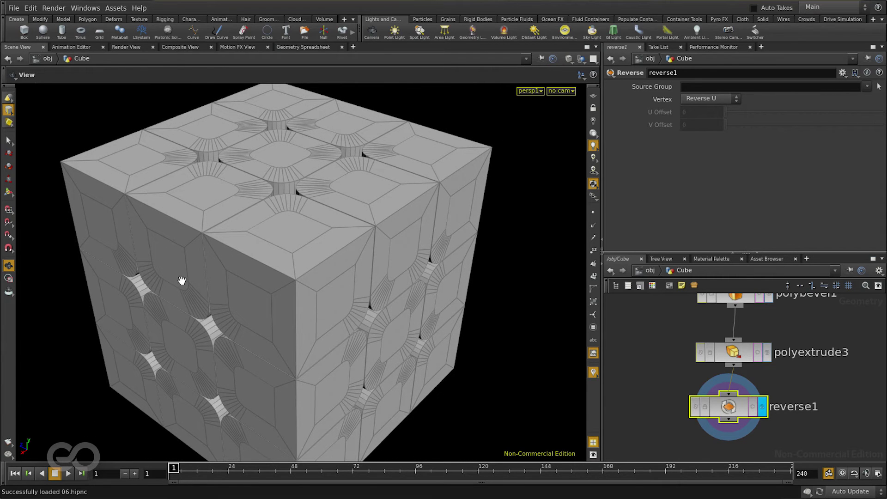
{"action": "right_click_drag", "start_coordinate": [369, 308], "coordinate": [287, 293]}
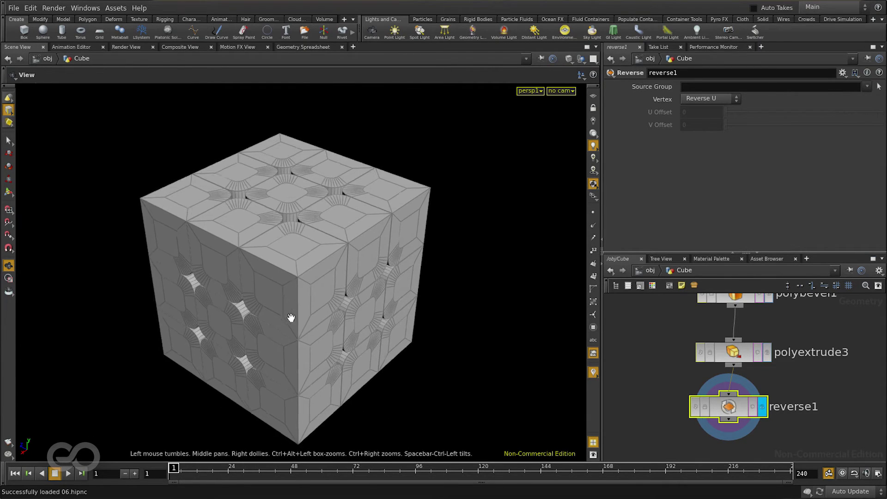
{"action": "middle_click_drag", "start_coordinate": [287, 293], "coordinate": [280, 262]}
{"action": "left_click_drag", "start_coordinate": [280, 263], "coordinate": [267, 262]}
Add a PolyBevel node connected below reverse1 and display its result
{"action": "scroll", "coordinate": [750, 401], "scroll_direction": "down", "scroll_amount": 3}
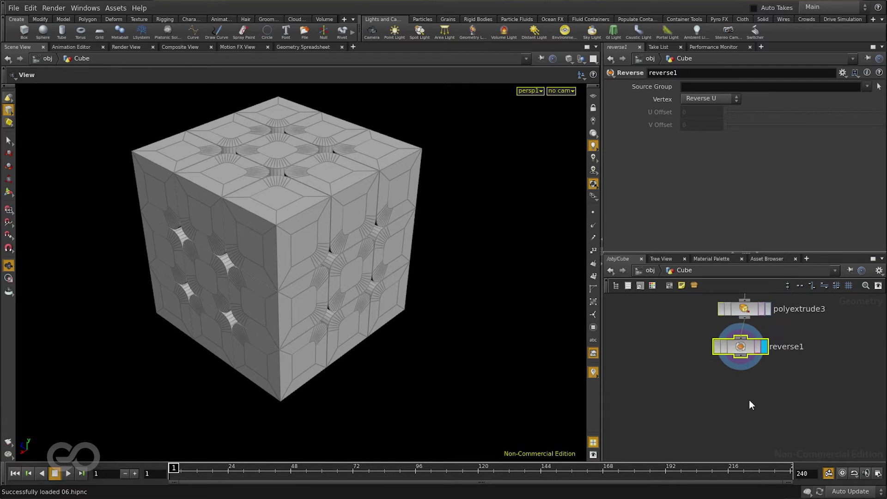
{"action": "key", "text": "Tab"}
{"action": "type", "text": "be"}
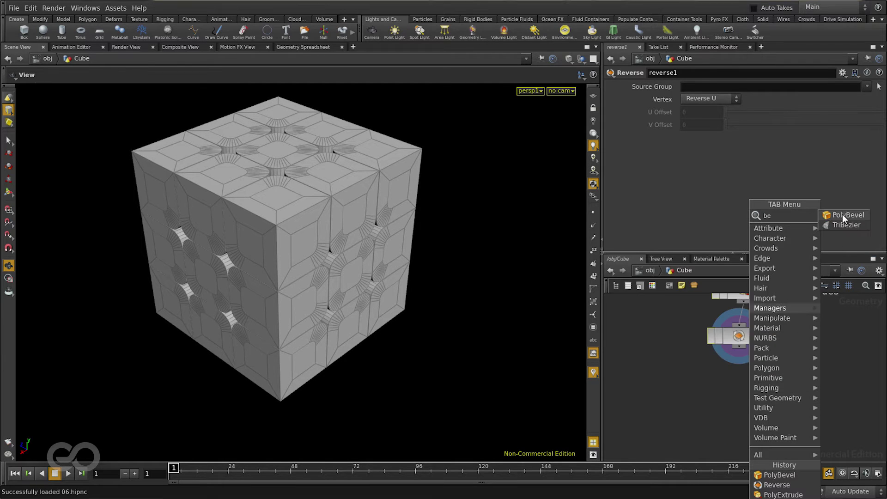
{"action": "left_click", "coordinate": [846, 215]}
{"action": "left_click", "coordinate": [735, 387]}
{"action": "left_click_drag", "start_coordinate": [740, 347], "coordinate": [734, 376]}
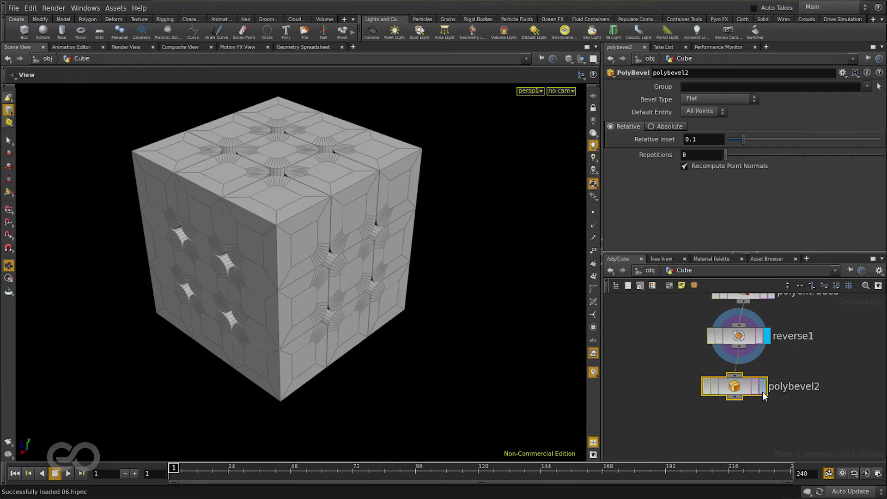
{"action": "left_click", "coordinate": [763, 387]}
Set polybevel2 to High Density Round on All Edges with an absolute inset of 0.0074 and 3 repetitions
{"action": "left_click", "coordinate": [709, 99]}
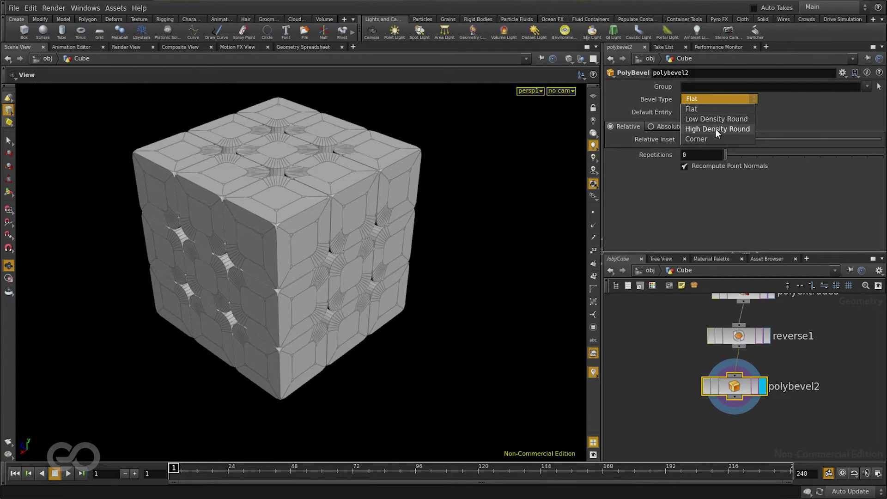
{"action": "left_click", "coordinate": [716, 130]}
{"action": "left_click", "coordinate": [704, 132]}
{"action": "left_click", "coordinate": [651, 126]}
{"action": "middle_click_drag", "start_coordinate": [695, 139], "coordinate": [744, 197]}
{"action": "left_click_drag", "start_coordinate": [725, 155], "coordinate": [766, 155]}
Hide the wireframe overlay on the shaded cube and examine the bevelled edges closely at a grid crossing
{"action": "right_click_drag", "start_coordinate": [337, 255], "coordinate": [471, 251]}
{"action": "left_click_drag", "start_coordinate": [451, 273], "coordinate": [273, 224]}
{"action": "key", "text": "shift+w"}
{"action": "right_click_drag", "start_coordinate": [273, 224], "coordinate": [207, 167]}
{"action": "middle_click_drag", "start_coordinate": [207, 167], "coordinate": [285, 226]}
{"action": "right_click_drag", "start_coordinate": [285, 226], "coordinate": [351, 227]}
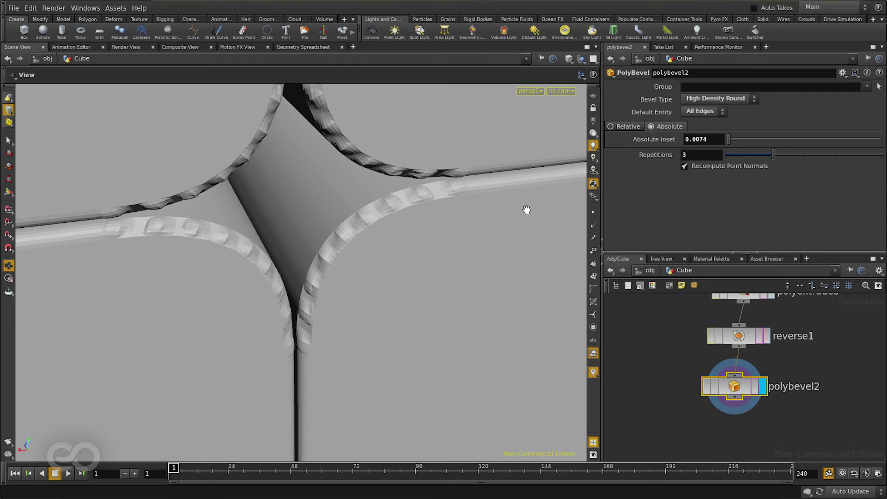
Try the Low Density Round and Corner bevel types on polybevel2, return to Low Density Round, and check the edges around the cube
{"action": "left_click", "coordinate": [712, 98]}
{"action": "left_click", "coordinate": [706, 119]}
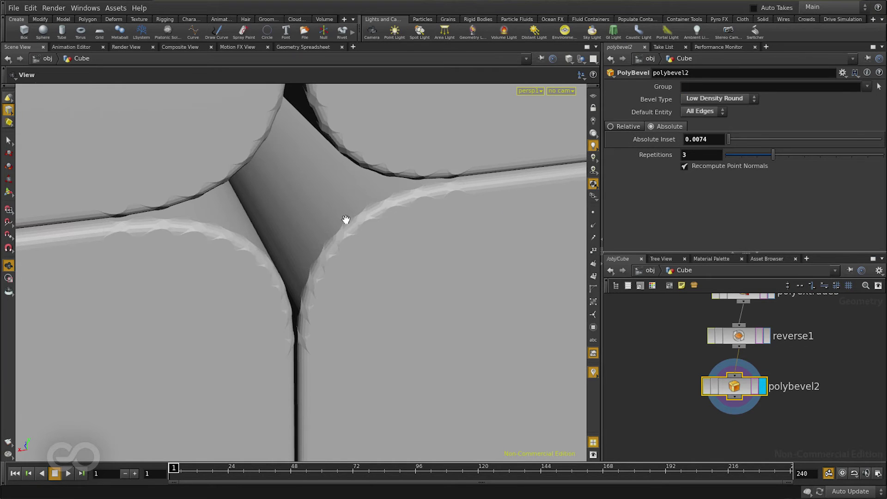
{"action": "left_click", "coordinate": [754, 98]}
{"action": "left_click", "coordinate": [705, 140]}
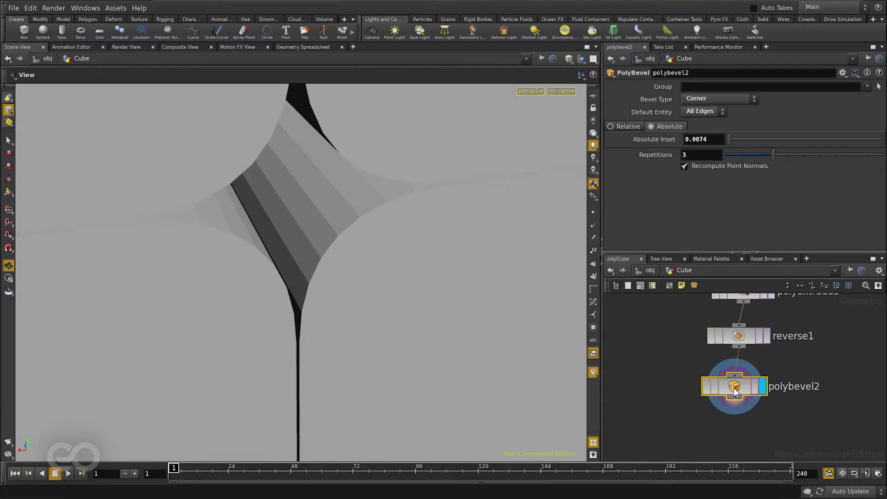
{"action": "left_click", "coordinate": [708, 94]}
{"action": "left_click", "coordinate": [701, 117]}
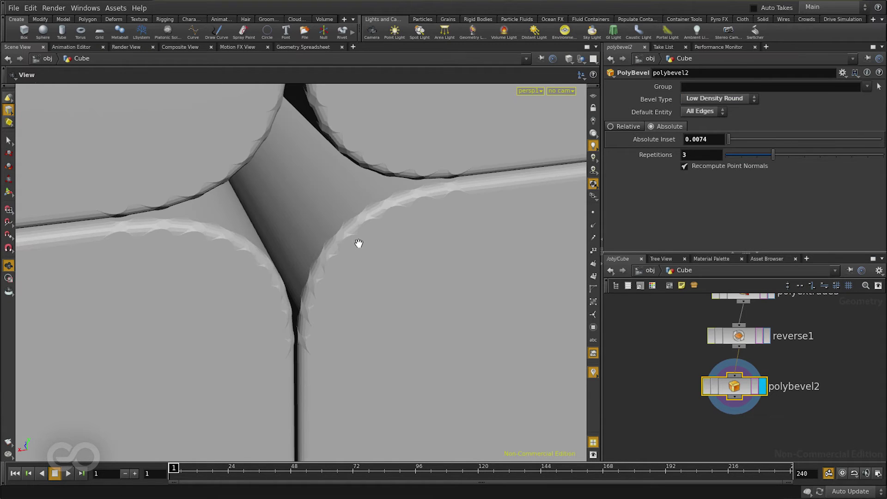
{"action": "right_click_drag", "start_coordinate": [358, 243], "coordinate": [74, 255]}
{"action": "left_click_drag", "start_coordinate": [74, 255], "coordinate": [267, 260]}
{"action": "right_click_drag", "start_coordinate": [267, 259], "coordinate": [337, 223]}
{"action": "left_click_drag", "start_coordinate": [337, 224], "coordinate": [291, 268]}
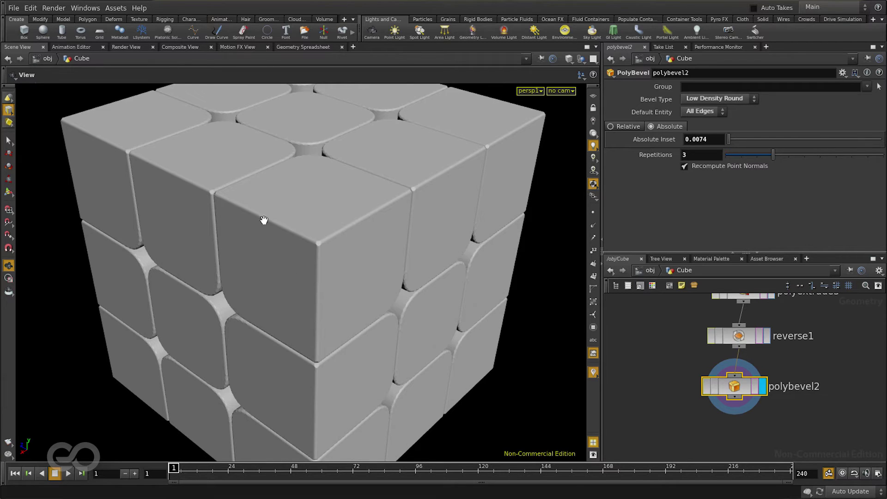
{"action": "left_click_drag", "start_coordinate": [187, 196], "coordinate": [204, 251]}
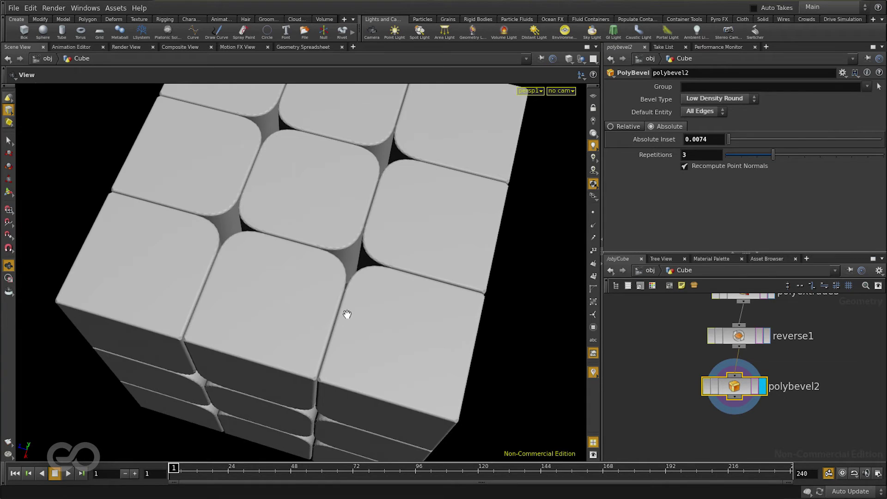
{"action": "left_click_drag", "start_coordinate": [214, 356], "coordinate": [185, 293]}
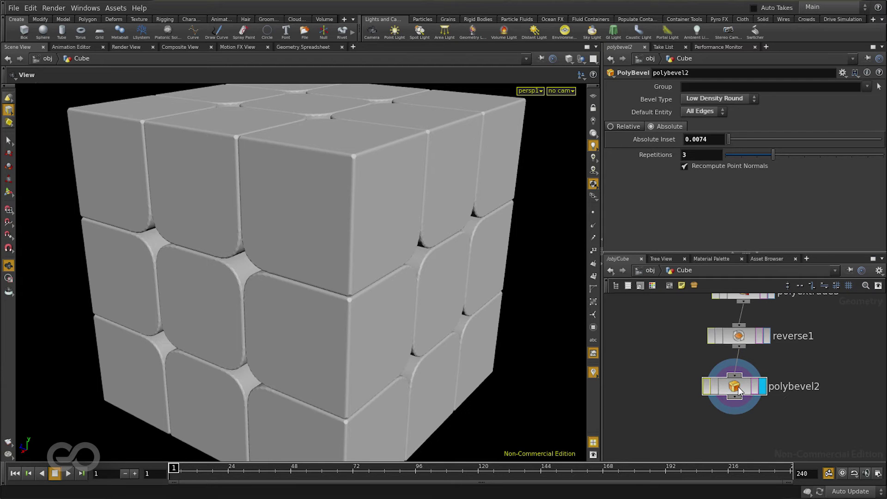
Delete the polybevel2 node and show the wireframe overlay on the shaded cube again
{"action": "key", "text": "Delete"}
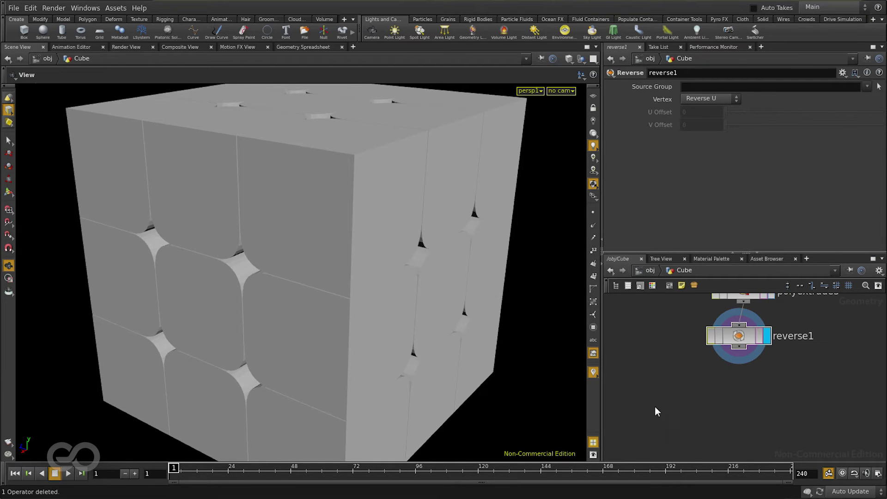
{"action": "mouse_move", "coordinate": [460, 353]}
{"action": "left_mouse_down"}
{"action": "mouse_move", "coordinate": [307, 289]}
{"action": "mouse_move", "coordinate": [323, 303]}
{"action": "left_mouse_up"}
{"action": "key", "text": "shift+w"}
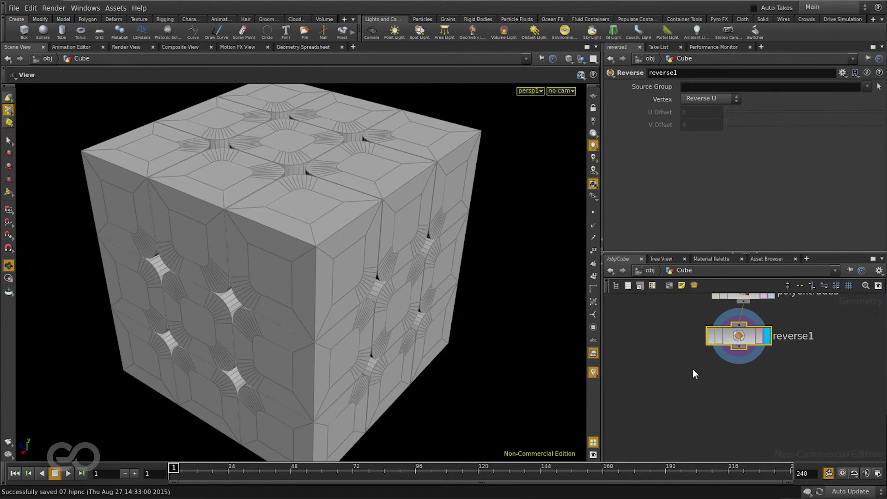
Add a Group node below reverse1, fed by its output, and display its result
{"action": "key", "text": "Tab"}
{"action": "type", "text": "gr"}
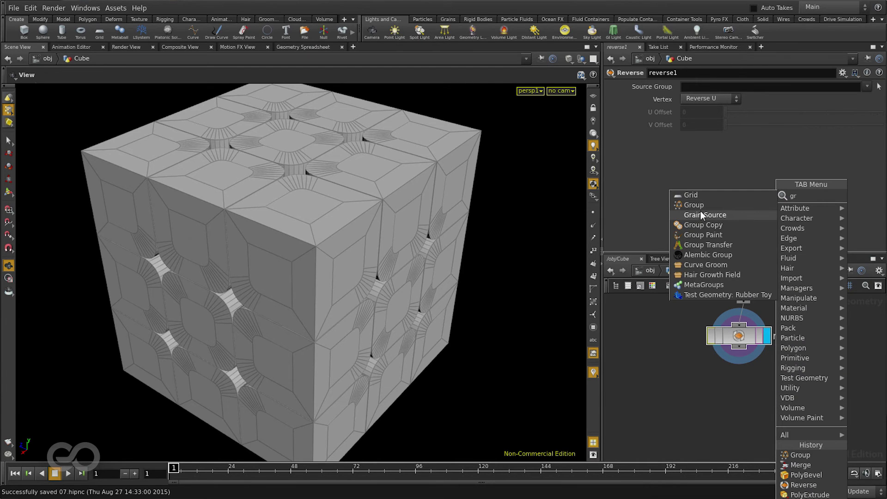
{"action": "left_click", "coordinate": [702, 204]}
{"action": "left_click", "coordinate": [728, 376]}
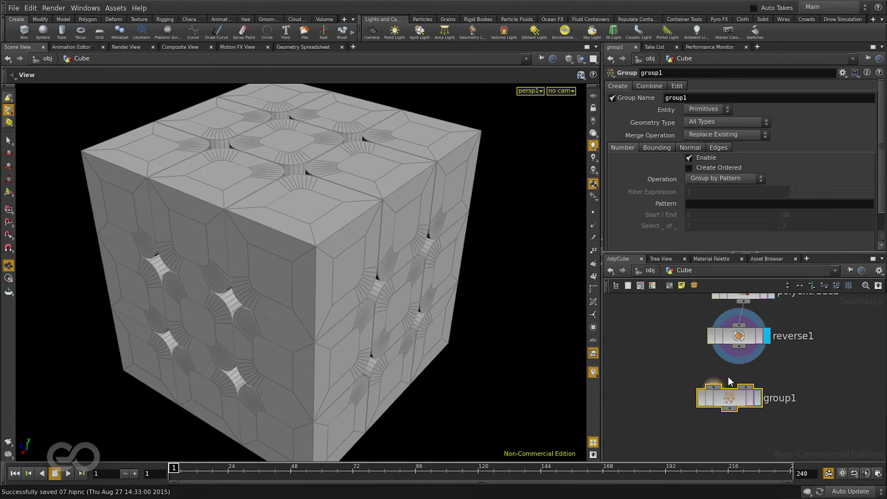
{"action": "left_click", "coordinate": [759, 398]}
Name the group bevel, set its entity to Edges, and disable grouping by number
{"action": "left_click", "coordinate": [707, 96]}
{"action": "type", "text": "bevel"}
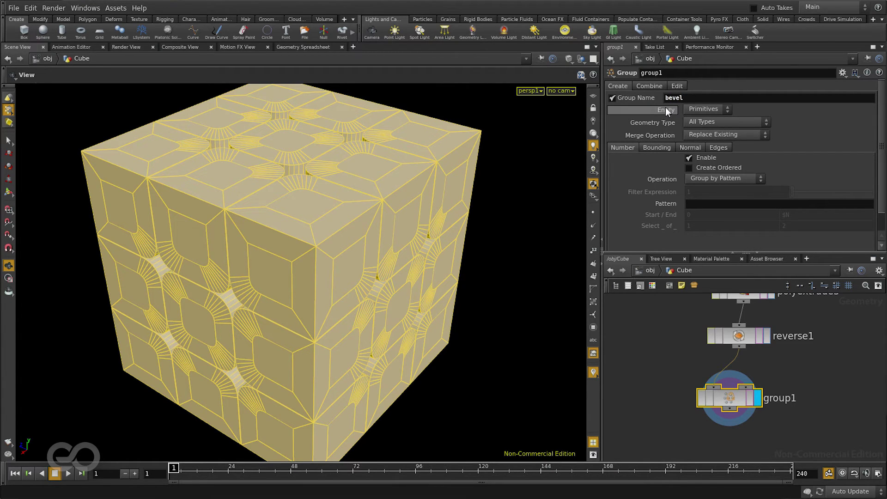
{"action": "left_click", "coordinate": [704, 109]}
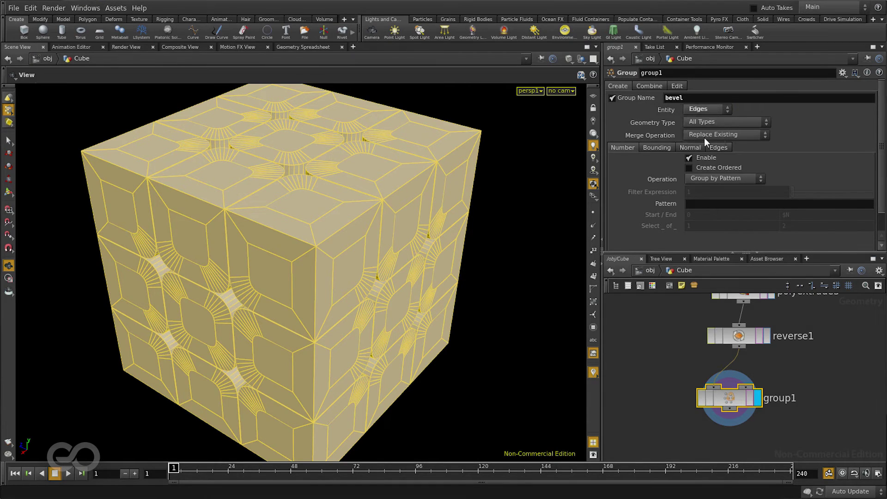
{"action": "left_click", "coordinate": [703, 139]}
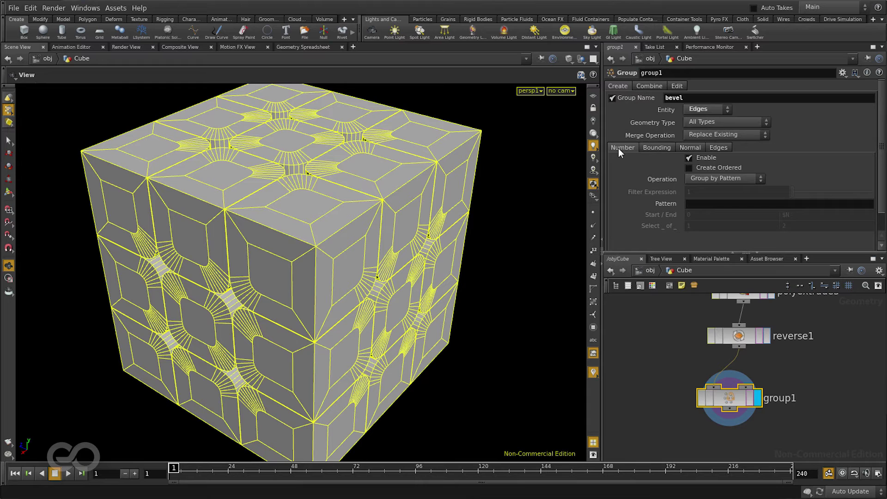
{"action": "left_click", "coordinate": [688, 159]}
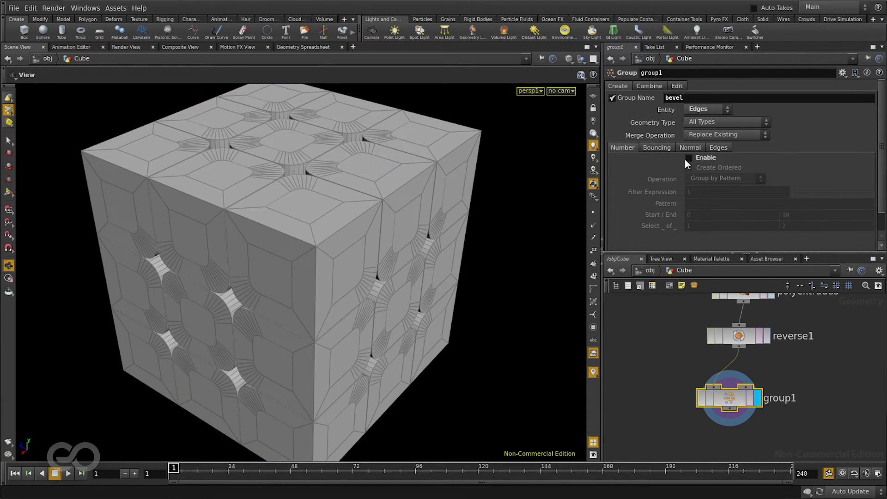
Enable edge-based grouping on group1 with a minimum edge angle of 20 and check the grouped edges around the cube
{"action": "left_click", "coordinate": [717, 148]}
{"action": "left_click_drag", "start_coordinate": [294, 264], "coordinate": [352, 216]}
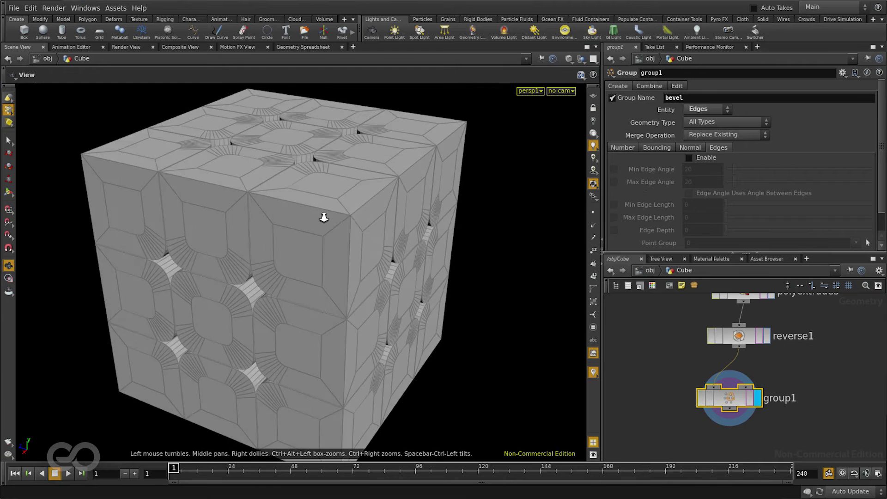
{"action": "right_click_drag", "start_coordinate": [352, 216], "coordinate": [410, 291]}
{"action": "left_click_drag", "start_coordinate": [410, 292], "coordinate": [381, 313]}
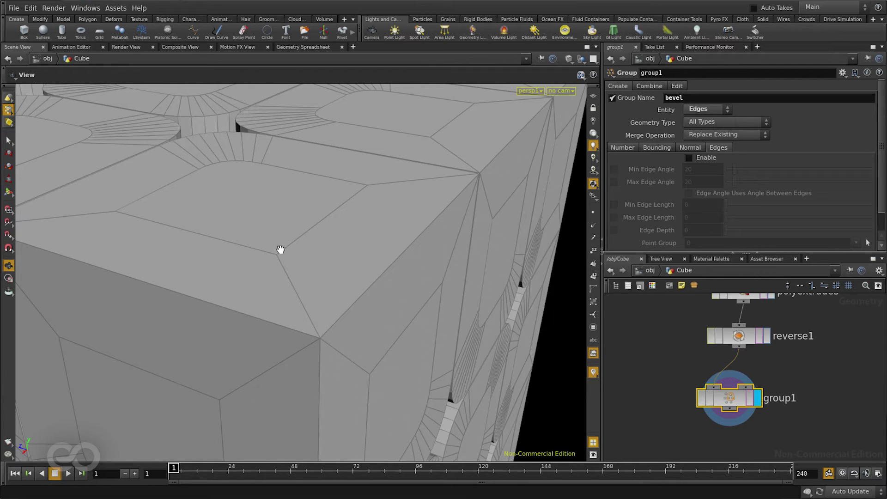
{"action": "left_click_drag", "start_coordinate": [365, 316], "coordinate": [477, 188]}
{"action": "middle_click_drag", "start_coordinate": [477, 188], "coordinate": [472, 159]}
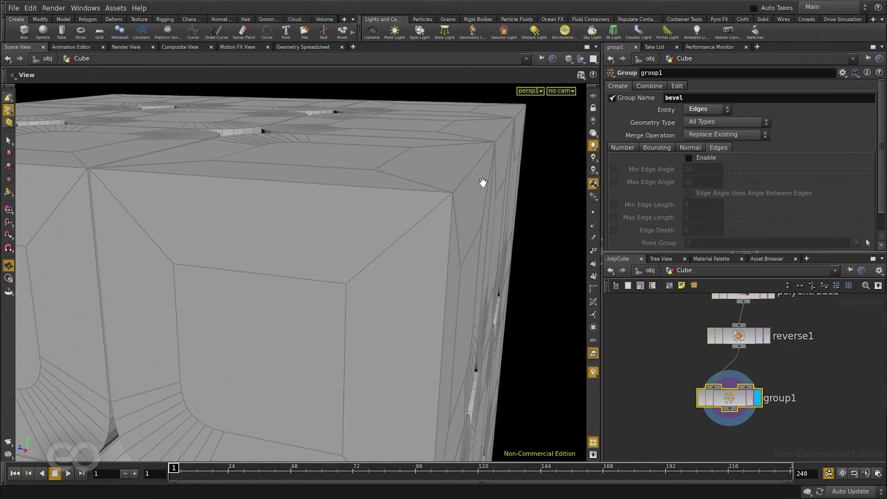
{"action": "left_click", "coordinate": [689, 157]}
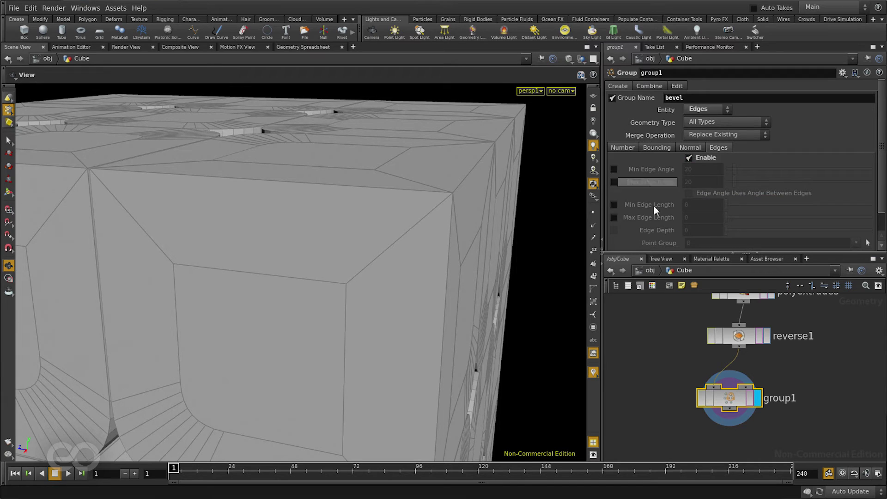
{"action": "left_click", "coordinate": [614, 170]}
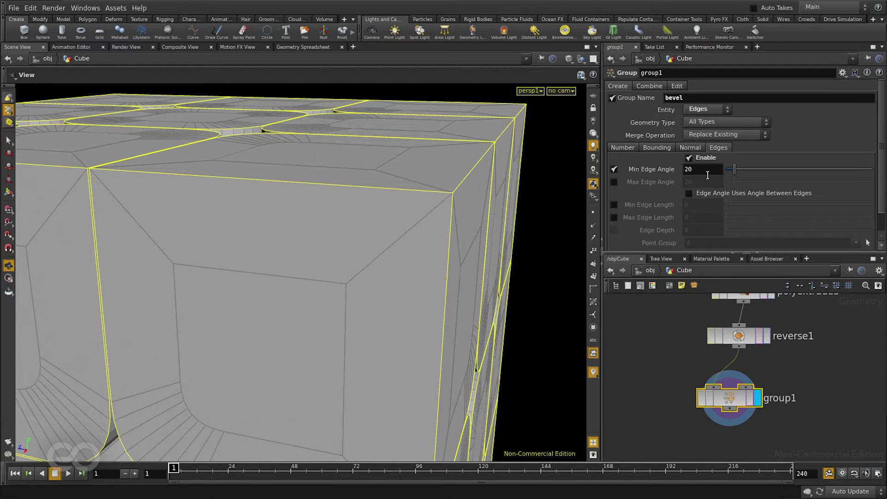
{"action": "right_click_drag", "start_coordinate": [316, 313], "coordinate": [270, 208]}
{"action": "left_click_drag", "start_coordinate": [270, 208], "coordinate": [291, 149]}
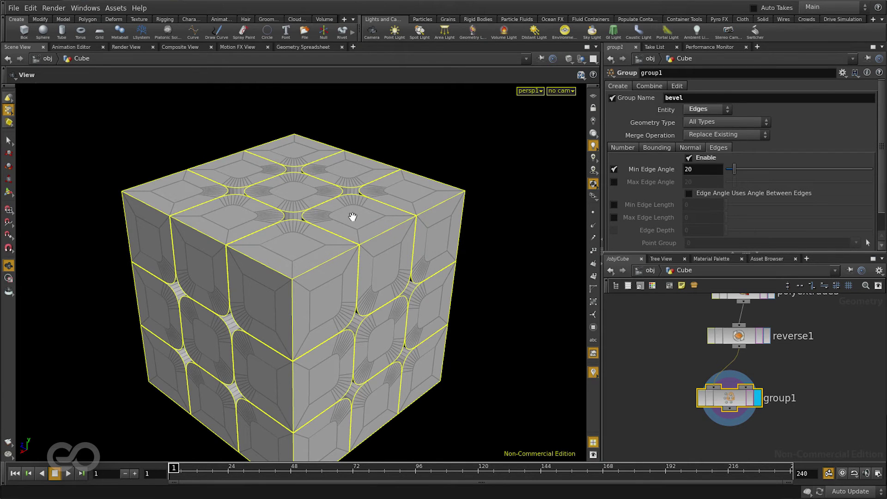
Try a maximum edge angle of 20 in place of the minimum on group1, and return to the minimum edge angle
{"action": "left_click", "coordinate": [614, 170]}
{"action": "left_click", "coordinate": [614, 181]}
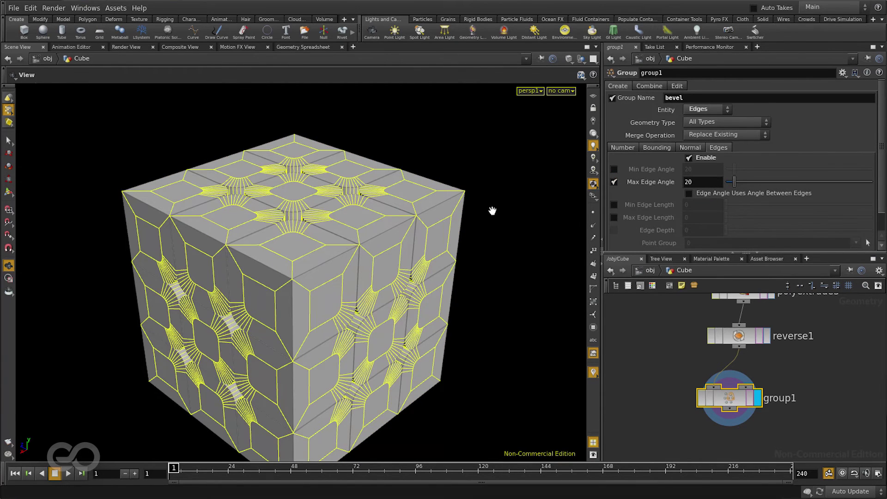
{"action": "mouse_move", "coordinate": [232, 306]}
{"action": "left_mouse_down"}
{"action": "mouse_move", "coordinate": [341, 311]}
{"action": "mouse_move", "coordinate": [225, 312]}
{"action": "left_mouse_up"}
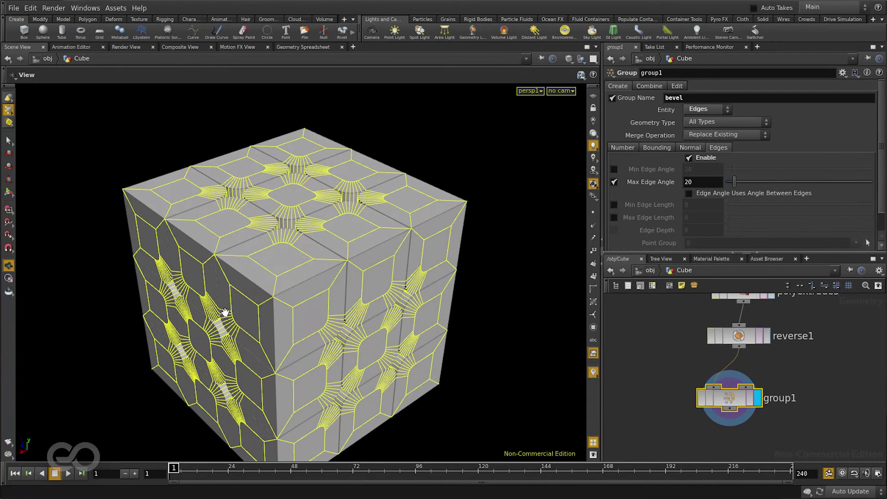
{"action": "left_click", "coordinate": [614, 182]}
{"action": "left_click", "coordinate": [614, 169]}
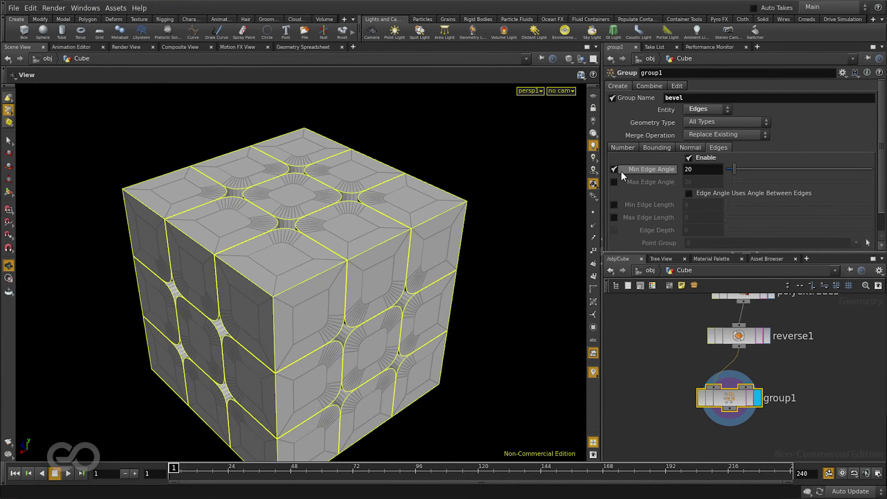
Set group1's minimum edge angle to 90 and check the grouped edges on several sides of the cube
{"action": "double_click", "coordinate": [695, 167]}
{"action": "type", "text": "90"}
{"action": "key", "text": "Return"}
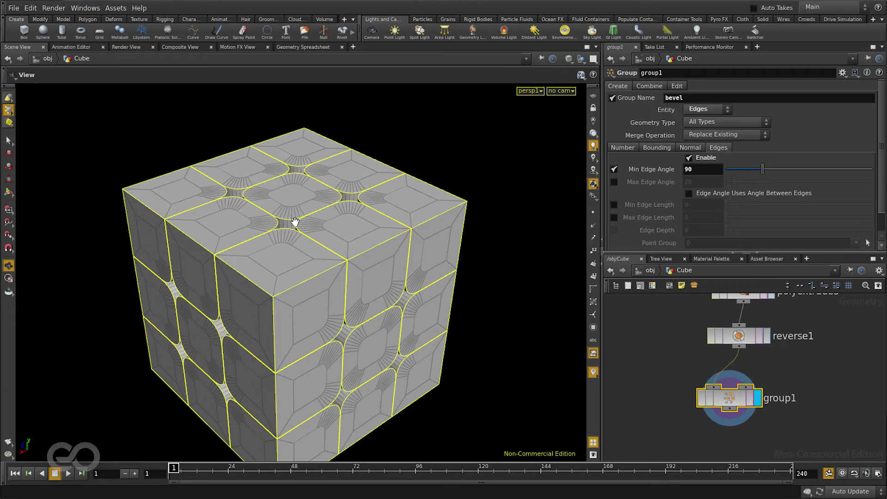
{"action": "left_click_drag", "start_coordinate": [295, 334], "coordinate": [279, 263]}
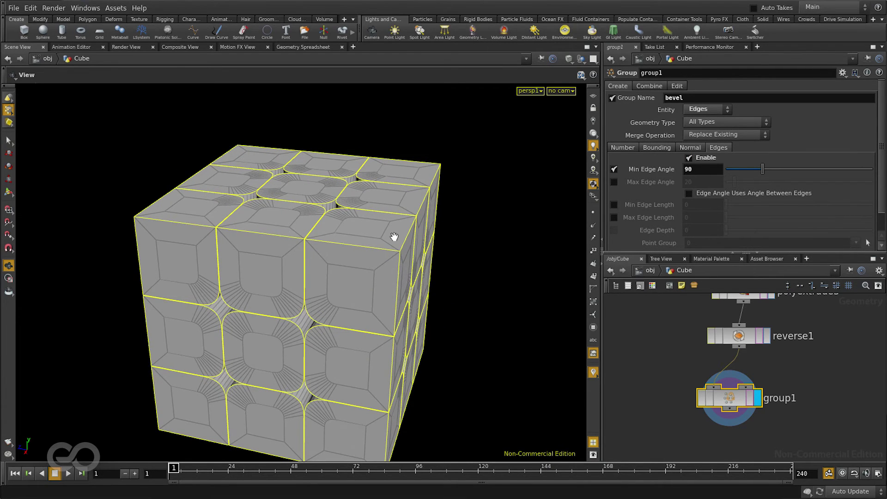
{"action": "left_click_drag", "start_coordinate": [394, 237], "coordinate": [313, 257]}
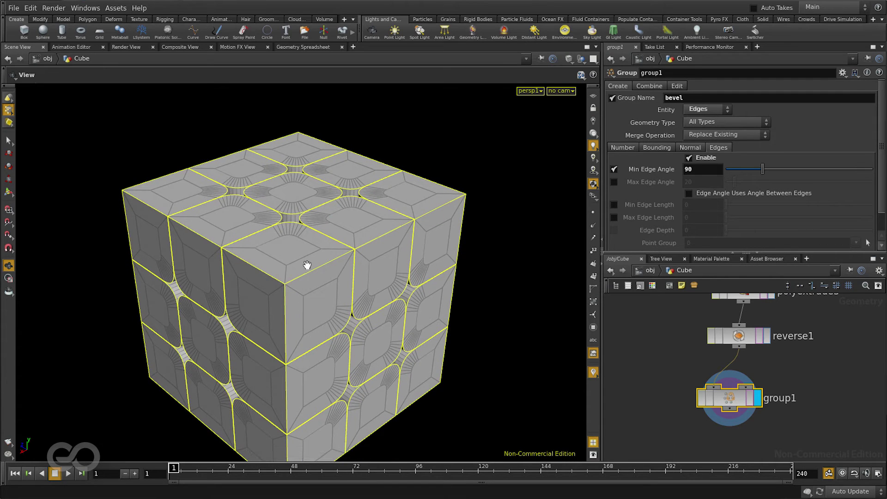
Add a PolyBevel node below group1 and display its result
{"action": "scroll", "coordinate": [724, 355], "scroll_direction": "down", "scroll_amount": 3}
{"action": "scroll", "coordinate": [723, 412], "scroll_direction": "up", "scroll_amount": 3}
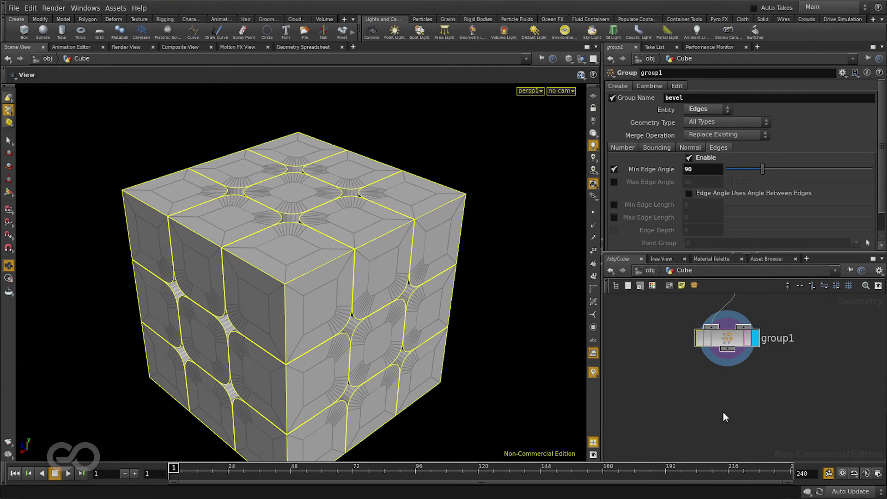
{"action": "left_click", "coordinate": [723, 412]}
{"action": "key", "text": "Tab"}
{"action": "type", "text": "bev"}
{"action": "left_click", "coordinate": [818, 199]}
{"action": "left_click", "coordinate": [744, 388]}
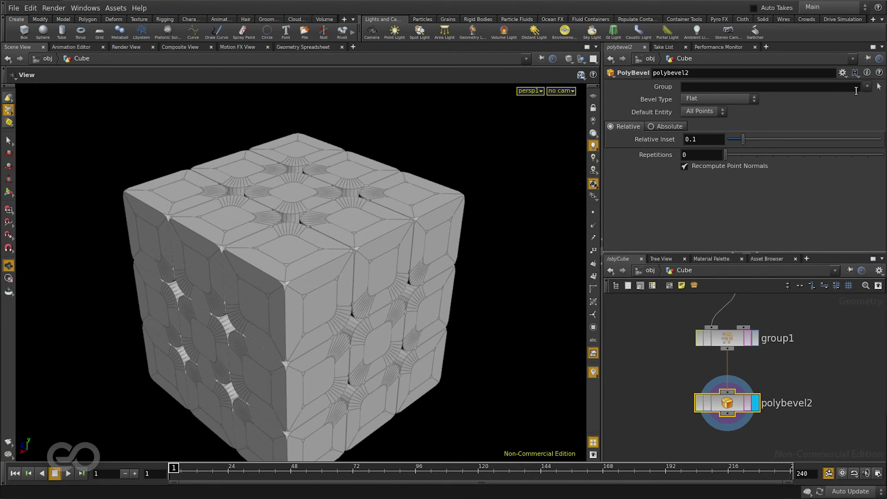
Restrict the PolyBevel to the bevel group and inspect the bevelled edges at a cube corner
{"action": "left_click", "coordinate": [865, 87]}
{"action": "left_click", "coordinate": [797, 108]}
{"action": "left_click_drag", "start_coordinate": [220, 297], "coordinate": [287, 289]}
{"action": "right_click_drag", "start_coordinate": [288, 290], "coordinate": [413, 287]}
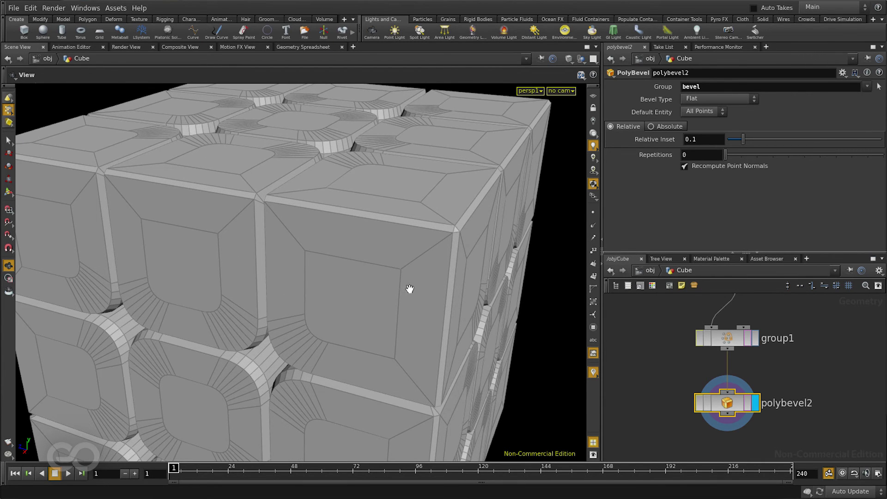
Set polybevel2 to High Density Round with an absolute inset of 0.014 and 2 repetitions
{"action": "left_click", "coordinate": [689, 99]}
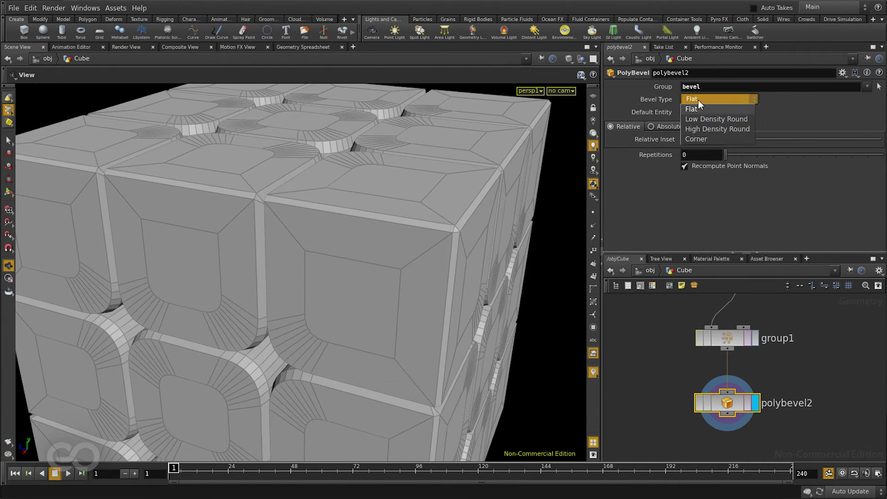
{"action": "left_click", "coordinate": [698, 131]}
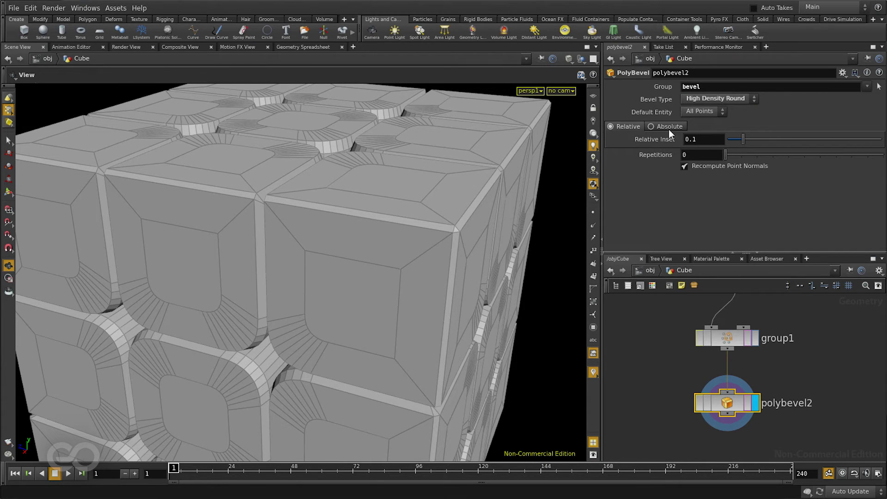
{"action": "left_click", "coordinate": [651, 126]}
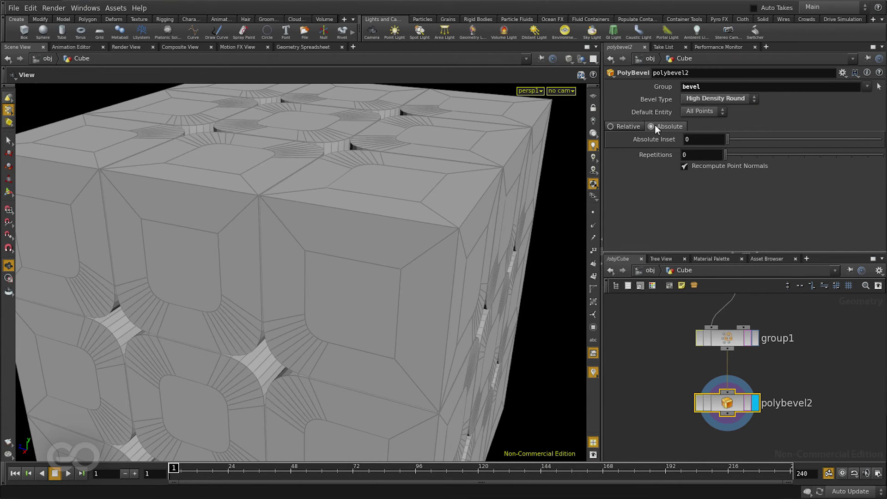
{"action": "left_click", "coordinate": [786, 154]}
{"action": "left_click_drag", "start_coordinate": [728, 140], "coordinate": [755, 158]}
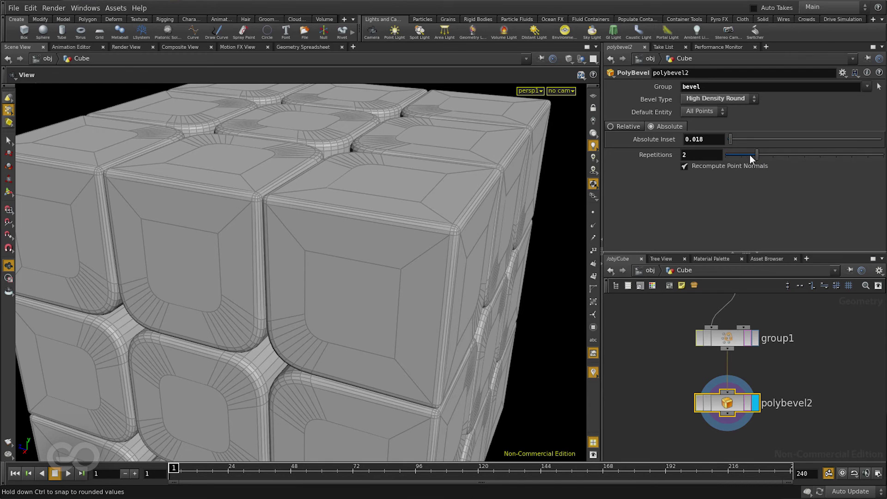
{"action": "middle_click_drag", "start_coordinate": [708, 135], "coordinate": [681, 194]}
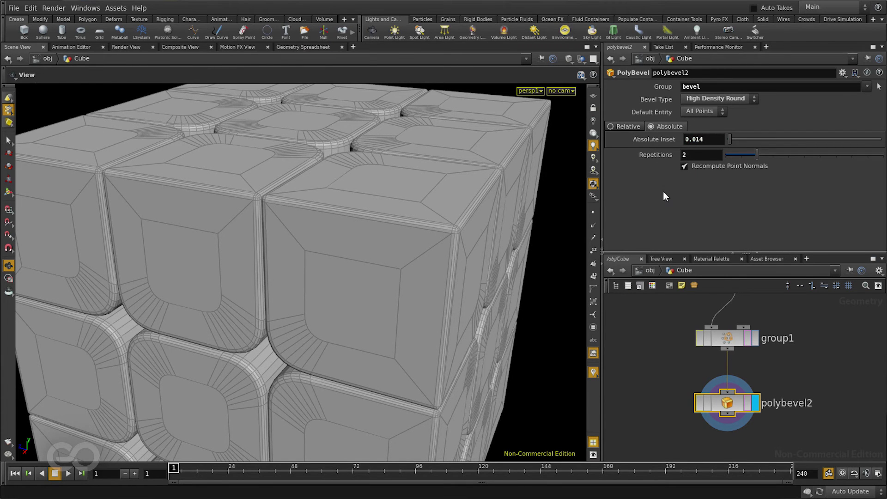
Examine the rounded tile edges from several sides of the cube
{"action": "left_click_drag", "start_coordinate": [317, 319], "coordinate": [445, 222]}
{"action": "right_click_drag", "start_coordinate": [445, 222], "coordinate": [394, 247]}
{"action": "left_click_drag", "start_coordinate": [394, 248], "coordinate": [323, 258]}
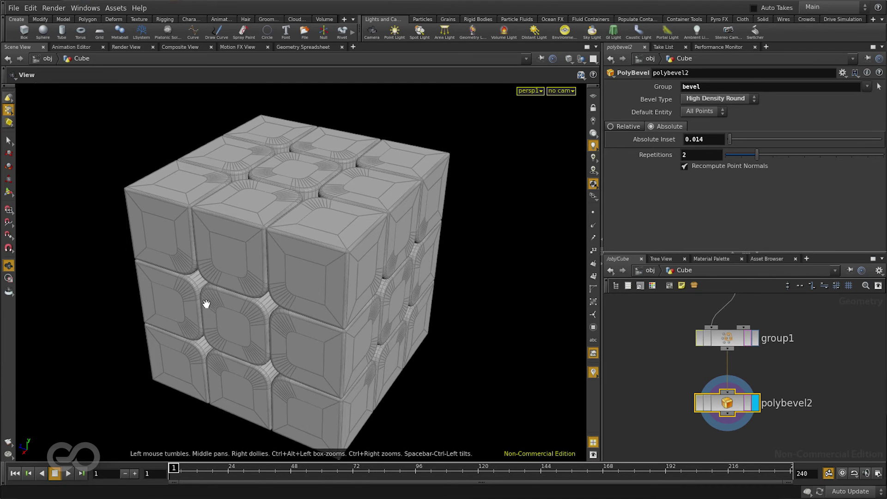
{"action": "left_click_drag", "start_coordinate": [203, 307], "coordinate": [298, 333]}
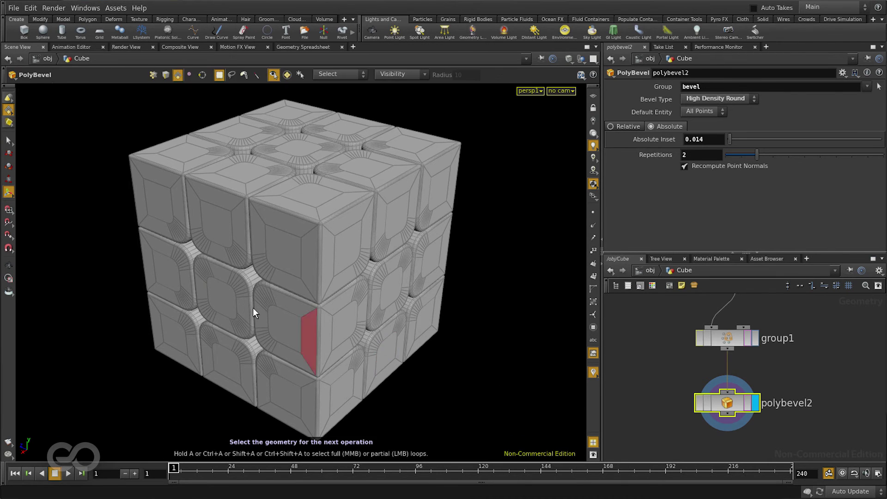
{"action": "left_click_drag", "start_coordinate": [255, 307], "coordinate": [220, 272]}
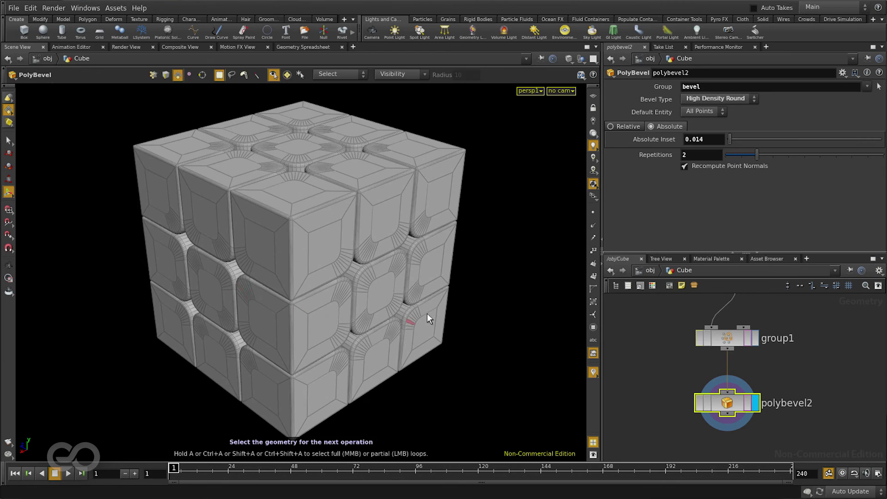
{"action": "key", "text": "Escape"}
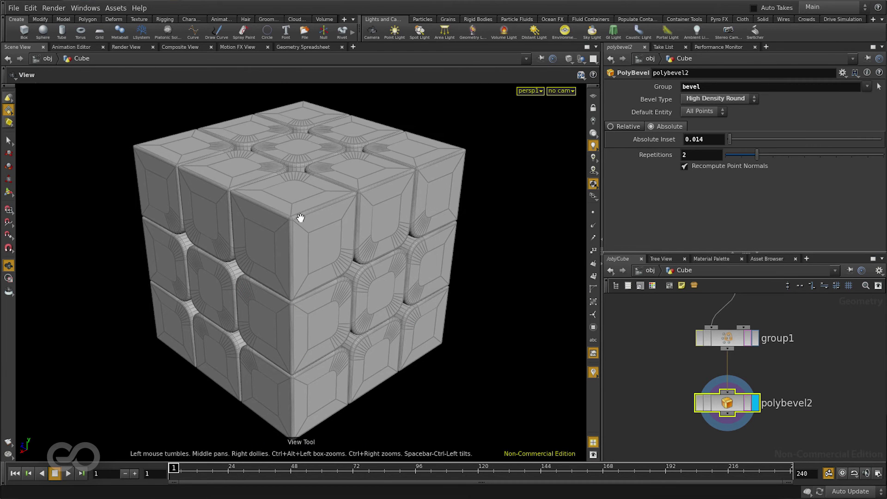
{"action": "mouse_move", "coordinate": [343, 305]}
{"action": "left_mouse_down"}
{"action": "mouse_move", "coordinate": [286, 283]}
{"action": "mouse_move", "coordinate": [308, 280]}
{"action": "mouse_move", "coordinate": [346, 299]}
{"action": "left_mouse_up"}
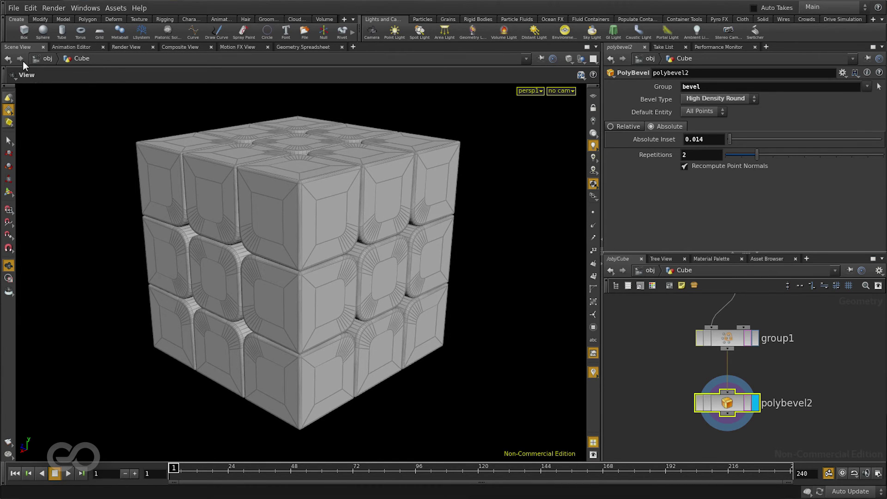
Create a separate box of size 1 with 2 axis divisions, centred at the origin
{"action": "left_click", "coordinate": [24, 31]}
{"action": "left_click_drag", "start_coordinate": [206, 163], "coordinate": [268, 218]}
{"action": "key", "text": "Return"}
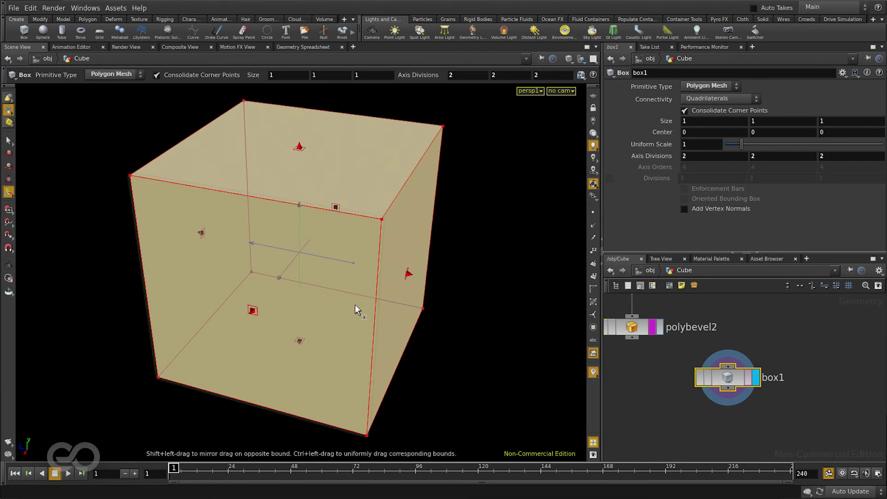
Add a Color node to the box's top face and set its colour to yellow (0.9, 0.9, 0)
{"action": "key", "text": "Escape"}
{"action": "key", "text": "s"}
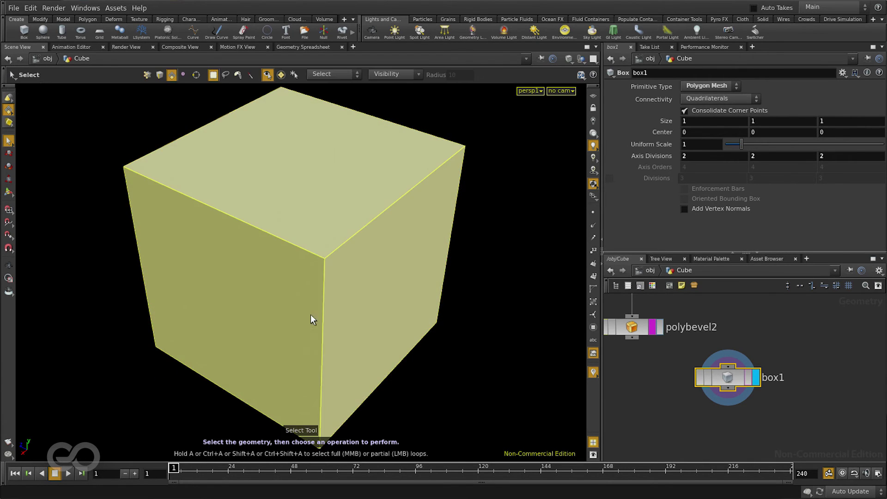
{"action": "left_click", "coordinate": [331, 166]}
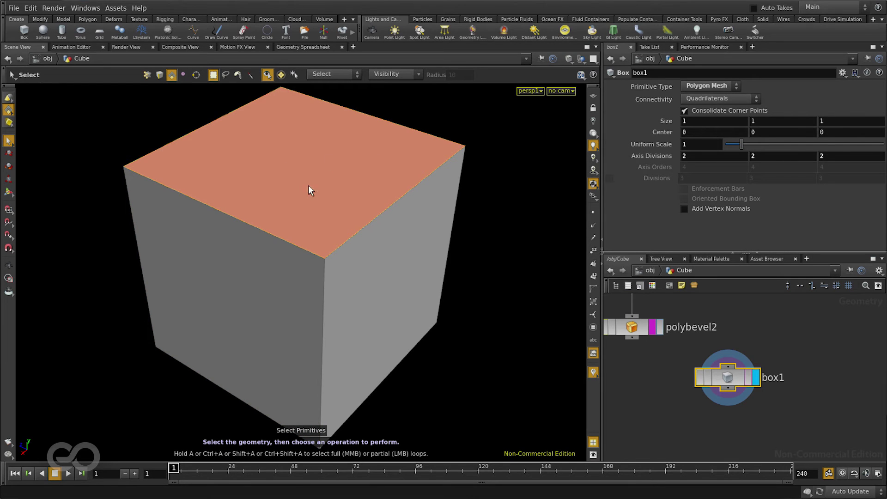
{"action": "key", "text": "Tab"}
{"action": "type", "text": "col"}
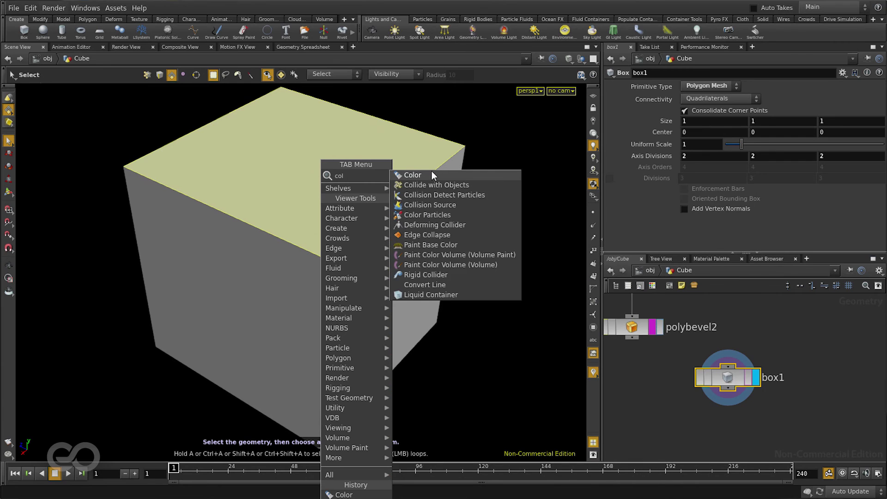
{"action": "left_click", "coordinate": [432, 174]}
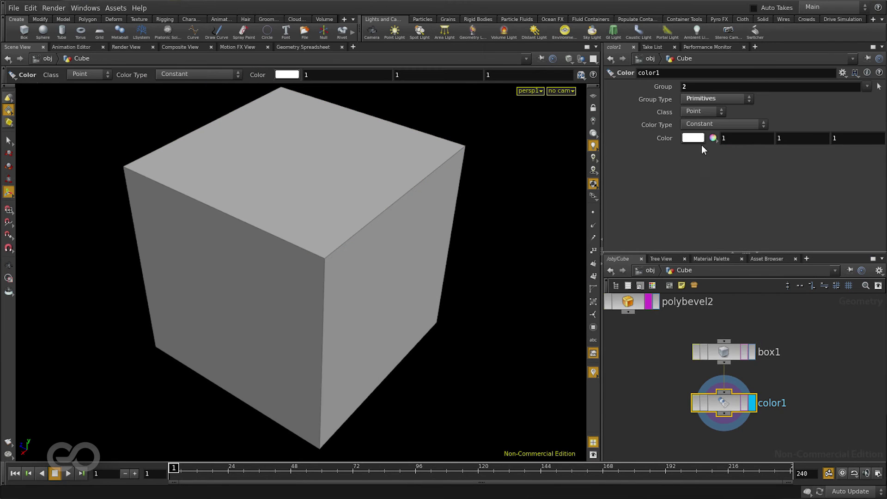
{"action": "left_click", "coordinate": [697, 138]}
{"action": "left_click", "coordinate": [710, 50]}
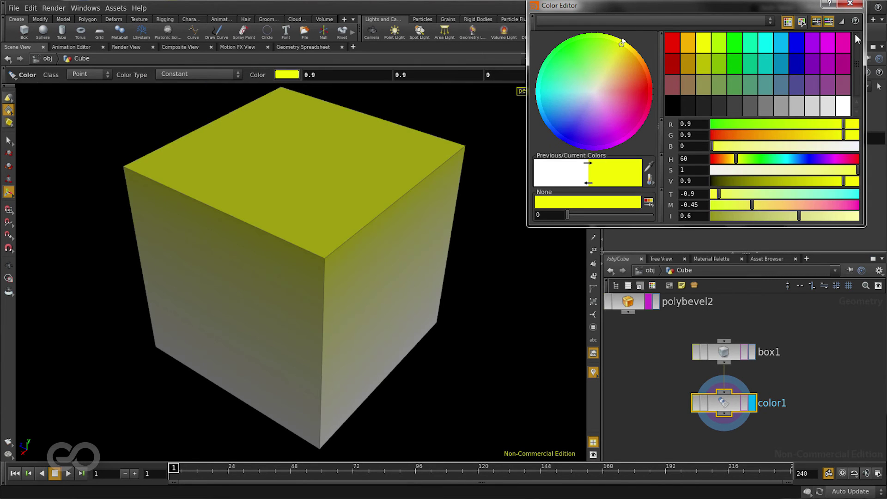
{"action": "left_click", "coordinate": [857, 5]}
Set the class of the yellow Color node to Primitive
{"action": "left_click_drag", "start_coordinate": [178, 231], "coordinate": [184, 196], "text": "alt"}
{"action": "key", "text": "Return"}
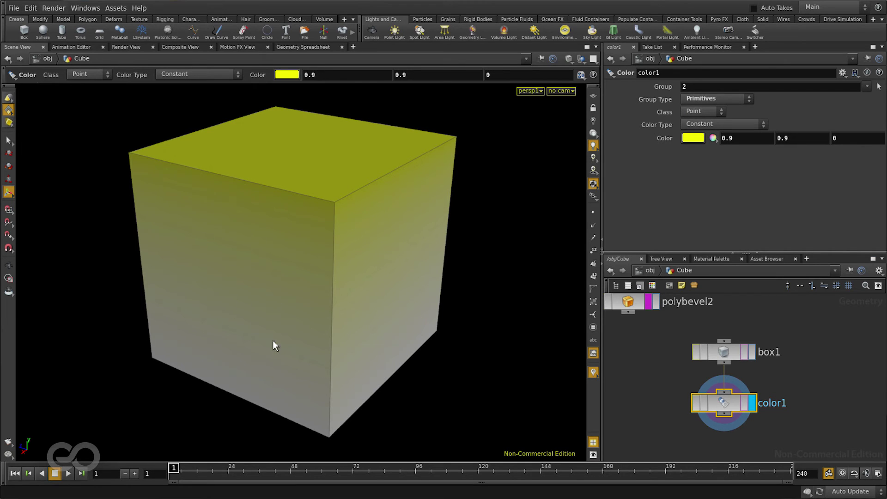
{"action": "left_click", "coordinate": [697, 114]}
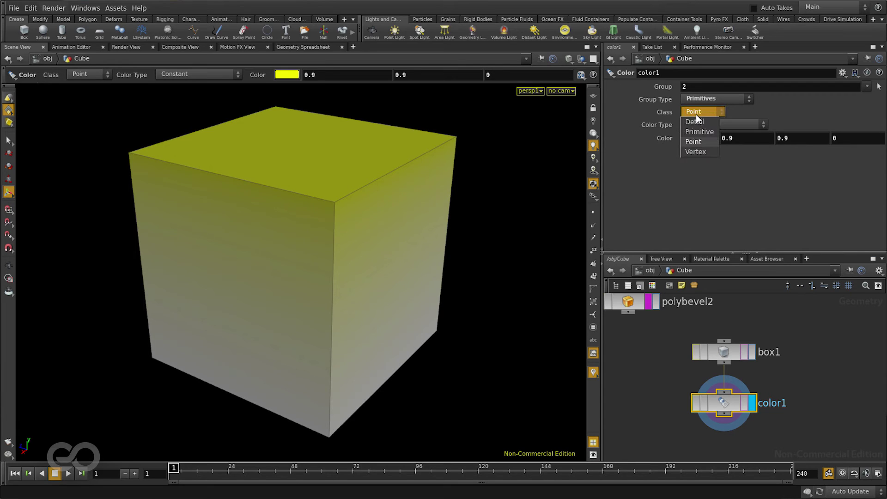
{"action": "left_click", "coordinate": [698, 131]}
Colour the box face of primitive 4 green (0, 0.9, 0) with a second Color node, using the Primitive class
{"action": "left_click_drag", "start_coordinate": [346, 231], "coordinate": [321, 241], "text": "alt"}
{"action": "key", "text": "s"}
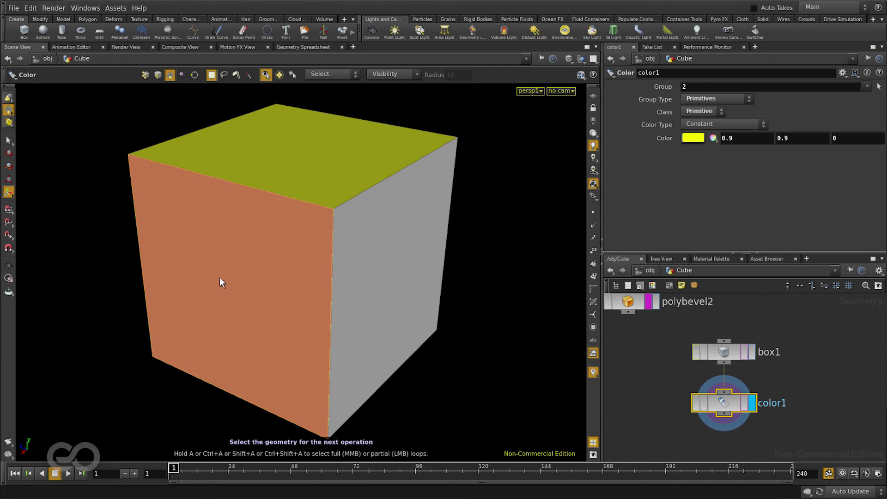
{"action": "key", "text": "Return"}
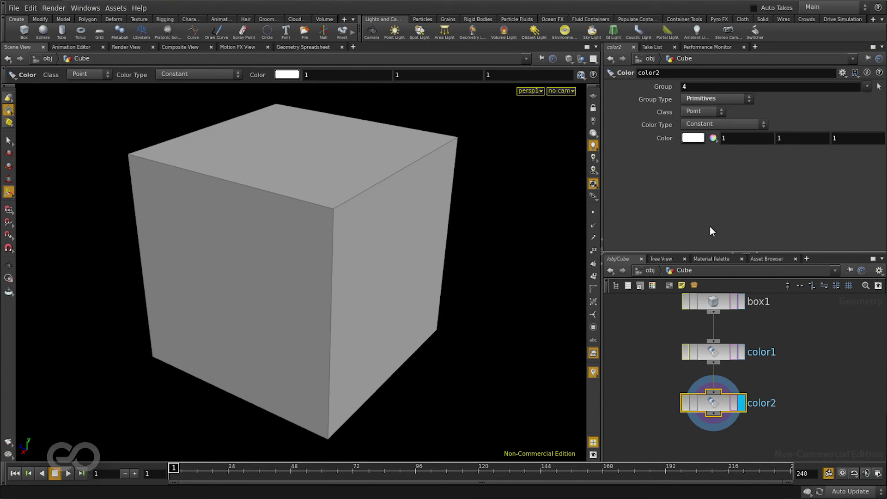
{"action": "left_click", "coordinate": [693, 138]}
{"action": "left_click", "coordinate": [740, 47]}
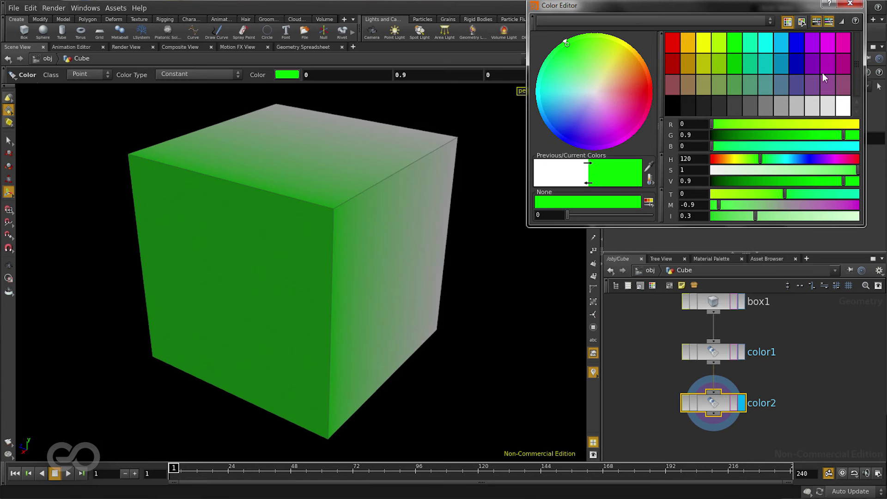
{"action": "left_click", "coordinate": [850, 3]}
{"action": "left_click", "coordinate": [702, 111]}
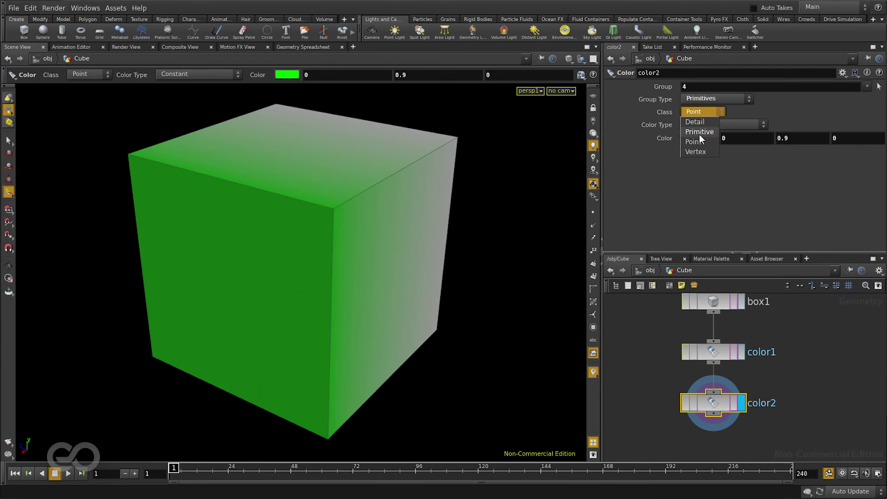
{"action": "left_click", "coordinate": [700, 132]}
Colour the adjacent side face, primitive 1, orange (0.9, 0.45, 0) with a third Color node, using the Primitive class
{"action": "key", "text": "Return"}
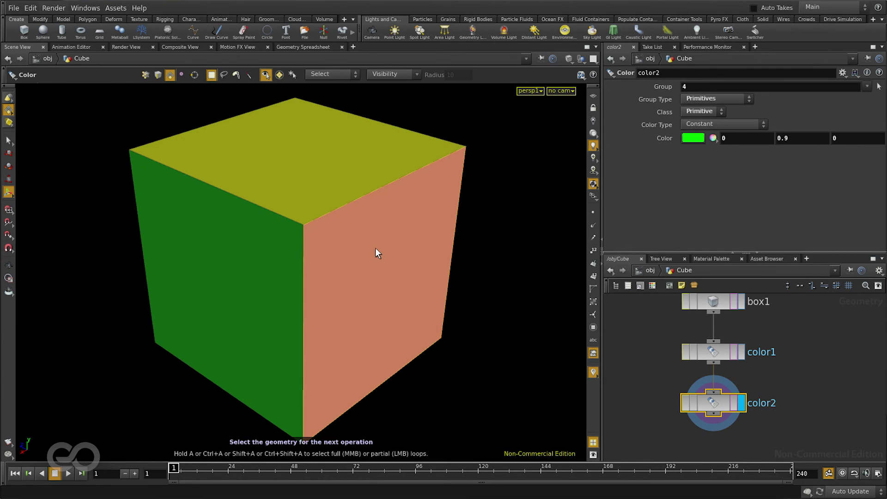
{"action": "key", "text": "Return"}
{"action": "left_click", "coordinate": [693, 137]}
{"action": "left_click", "coordinate": [689, 42]}
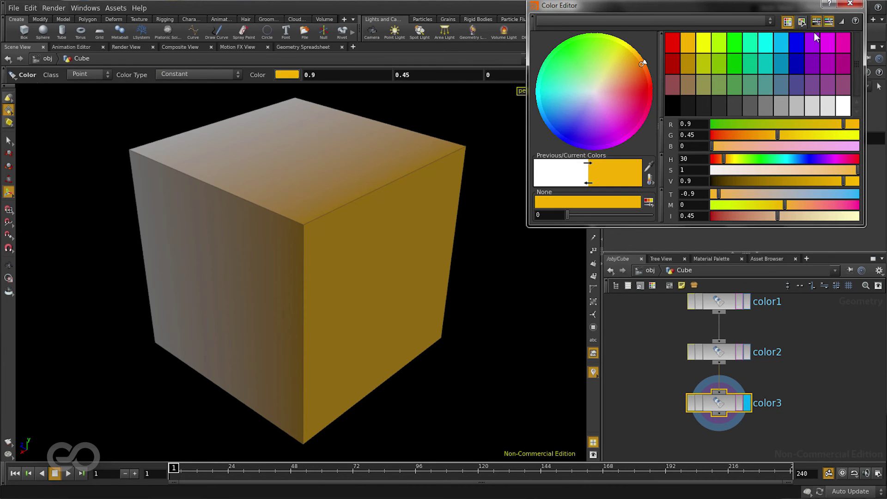
{"action": "left_click", "coordinate": [850, 3]}
{"action": "left_click", "coordinate": [700, 112]}
{"action": "left_click", "coordinate": [700, 133]}
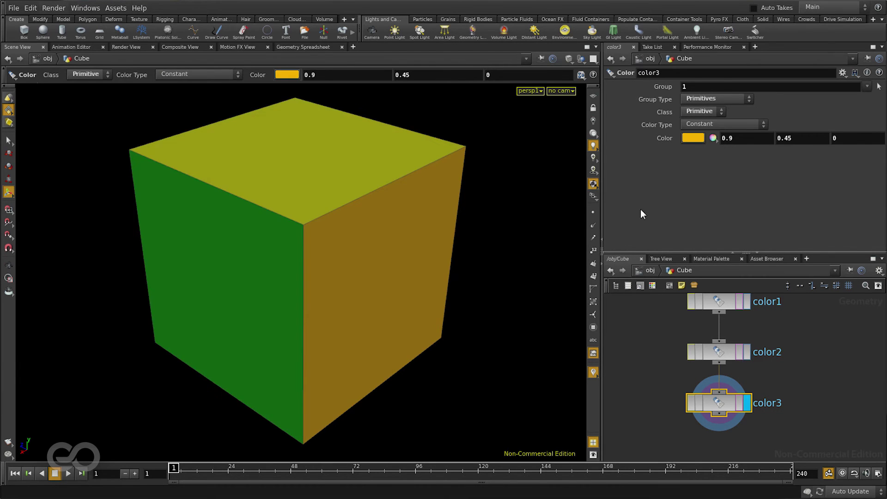
Display the bevelled cube of polybevel2 instead of the coloured box
{"action": "key", "text": "Escape"}
{"action": "left_click_drag", "start_coordinate": [435, 320], "coordinate": [340, 290]}
{"action": "left_click_drag", "start_coordinate": [349, 365], "coordinate": [322, 382]}
{"action": "scroll", "coordinate": [760, 420], "scroll_direction": "down", "scroll_amount": 5}
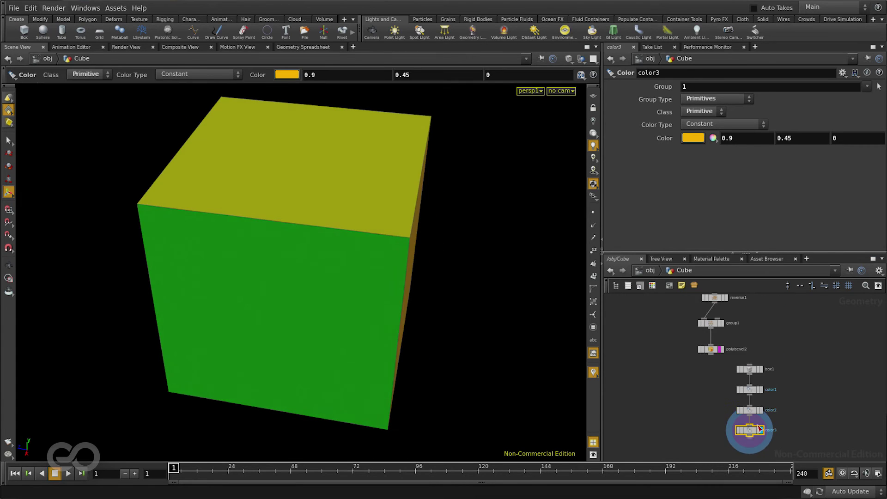
{"action": "scroll", "coordinate": [746, 353], "scroll_direction": "up", "scroll_amount": 4}
{"action": "left_click", "coordinate": [698, 342]}
{"action": "scroll", "coordinate": [721, 326], "scroll_direction": "down", "scroll_amount": 4}
{"action": "scroll", "coordinate": [707, 381], "scroll_direction": "up", "scroll_amount": 2}
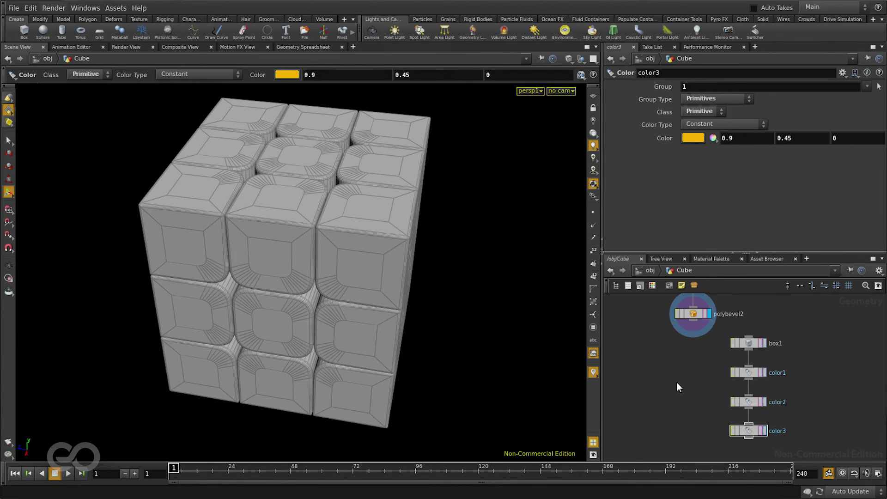
Reposition the box1 and Color node chain beside the polybevel2 chain in the network
{"action": "mouse_move", "coordinate": [781, 329]}
{"action": "left_mouse_down"}
{"action": "mouse_move", "coordinate": [742, 448]}
{"action": "mouse_move", "coordinate": [781, 313]}
{"action": "left_mouse_up"}
{"action": "left_click", "coordinate": [774, 354]}
{"action": "scroll", "coordinate": [732, 421], "scroll_direction": "down", "scroll_amount": 3}
{"action": "scroll", "coordinate": [738, 354], "scroll_direction": "up", "scroll_amount": 3}
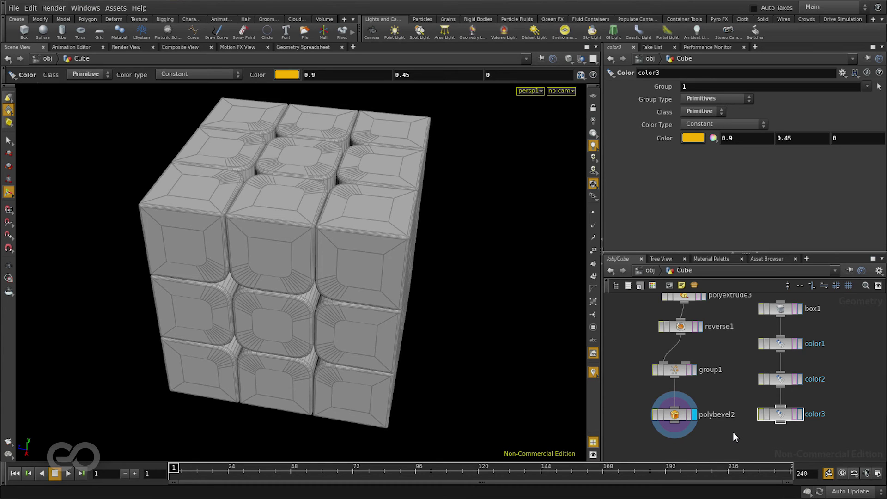
{"action": "scroll", "coordinate": [722, 326], "scroll_direction": "down", "scroll_amount": 3}
{"action": "scroll", "coordinate": [712, 360], "scroll_direction": "up", "scroll_amount": 4}
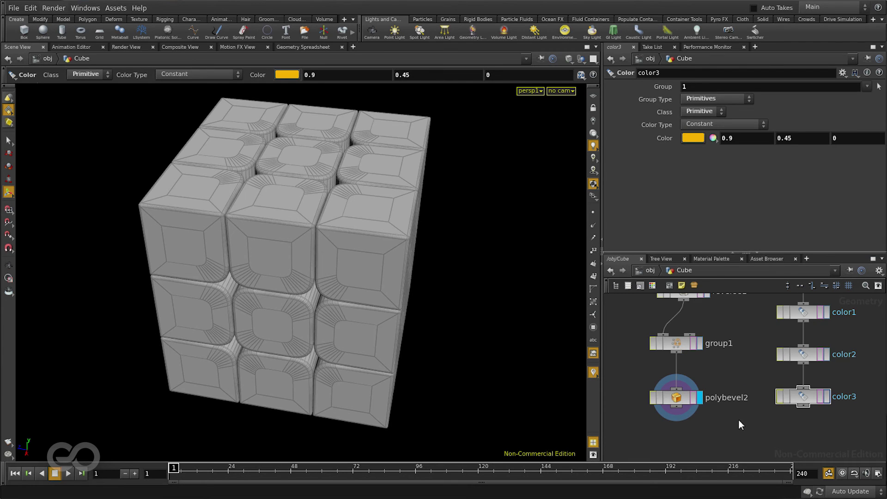
Add an Attribute Transfer node with polybevel2 as first input and color3 as second input, and display its result
{"action": "left_click", "coordinate": [804, 401]}
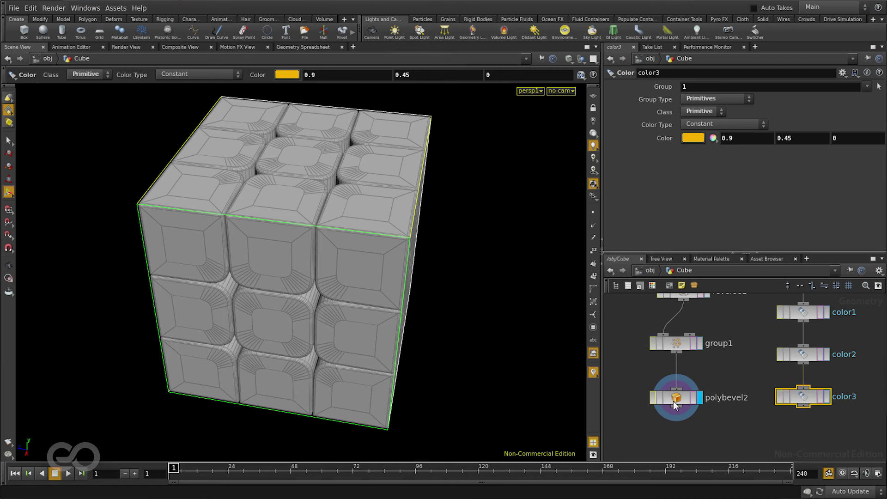
{"action": "left_click", "coordinate": [748, 434]}
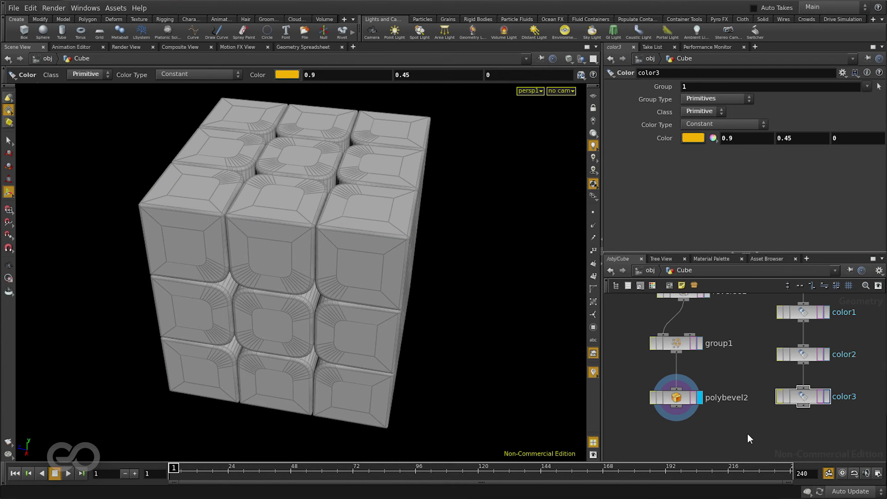
{"action": "key", "text": "Tab"}
{"action": "type", "text": "atr"}
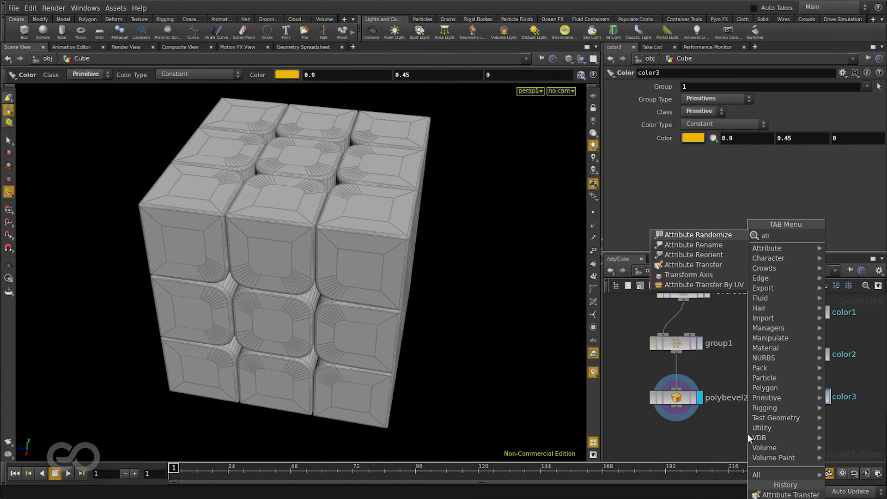
{"action": "left_click", "coordinate": [719, 265]}
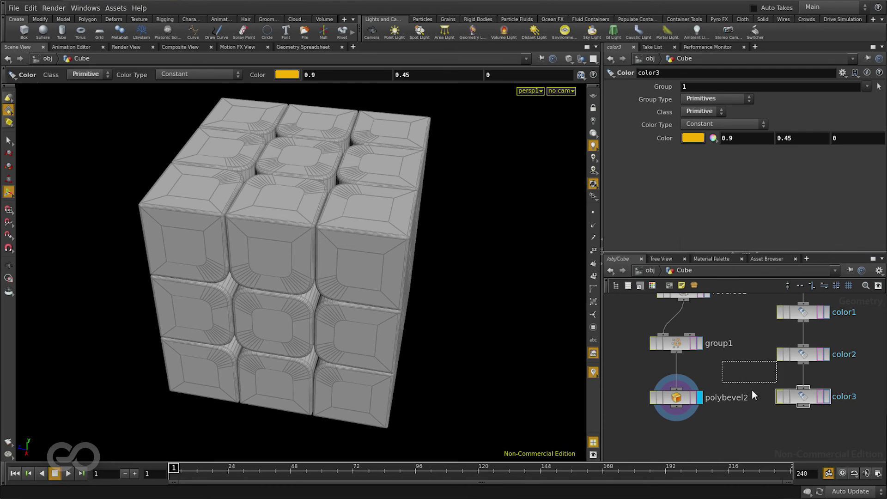
{"action": "left_click", "coordinate": [740, 440]}
{"action": "left_click_drag", "start_coordinate": [678, 410], "coordinate": [729, 431]}
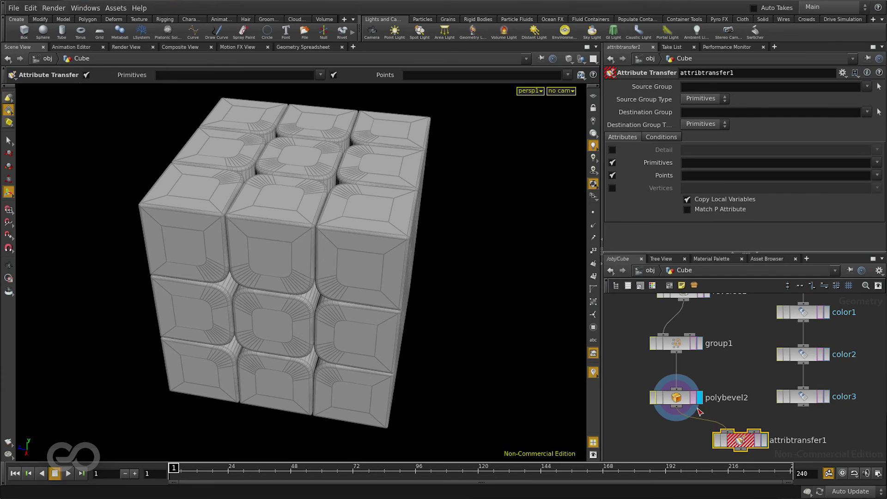
{"action": "left_click_drag", "start_coordinate": [804, 409], "coordinate": [760, 431]}
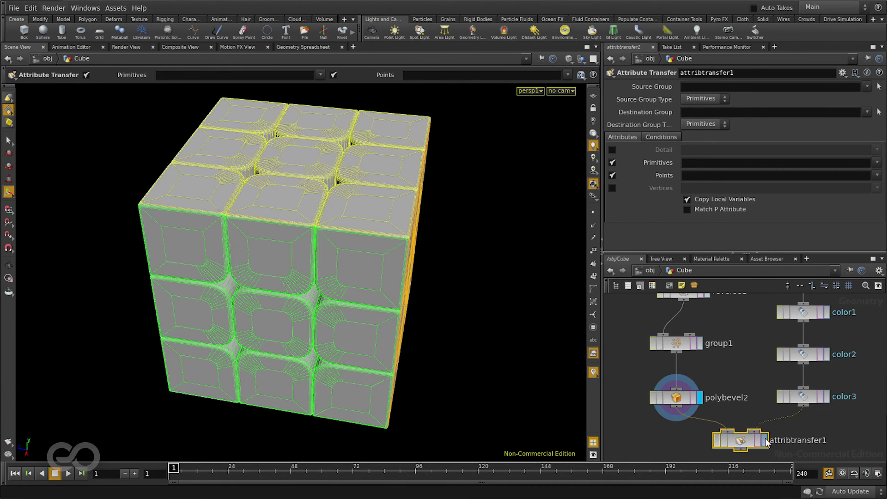
{"action": "left_click", "coordinate": [767, 442]}
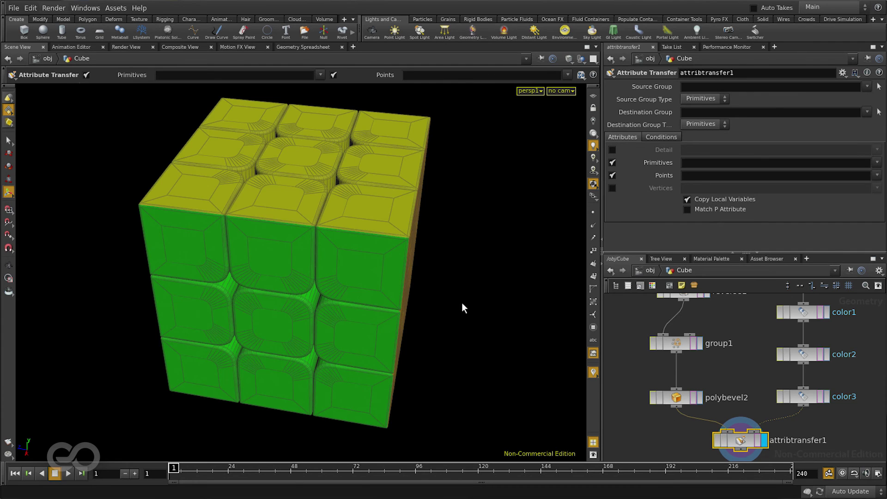
Display color3 and add a fourth Color node on the uncoloured side face, primitive 0
{"action": "key", "text": "Escape"}
{"action": "left_click_drag", "start_coordinate": [452, 259], "coordinate": [232, 390]}
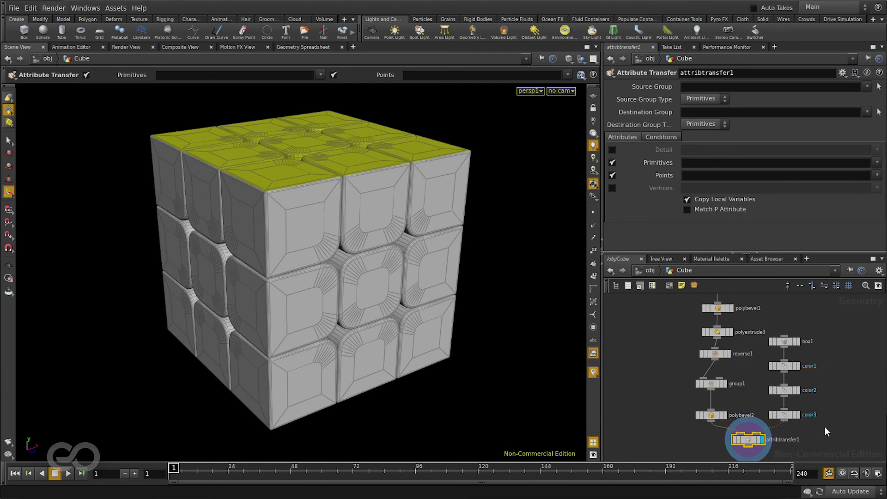
{"action": "scroll", "coordinate": [824, 425], "scroll_direction": "up", "scroll_amount": 3}
{"action": "left_click", "coordinate": [763, 403]}
{"action": "left_click", "coordinate": [737, 402]}
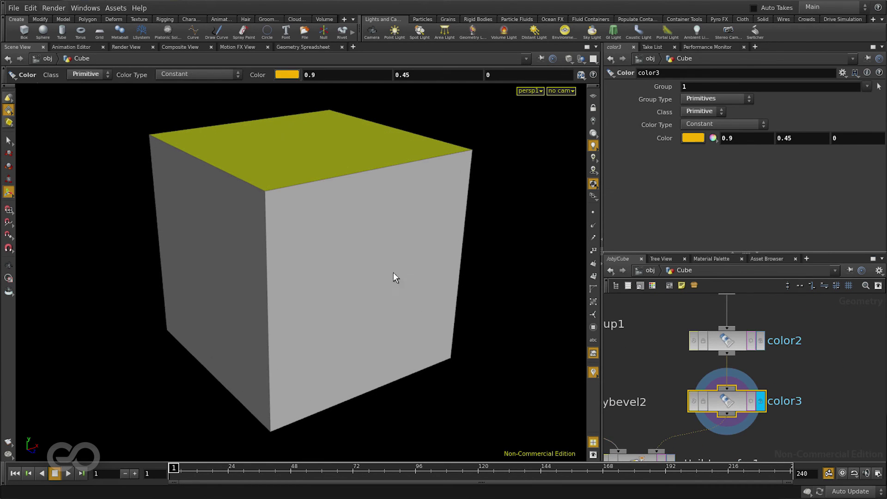
{"action": "key", "text": "Return"}
{"action": "key", "text": "q"}
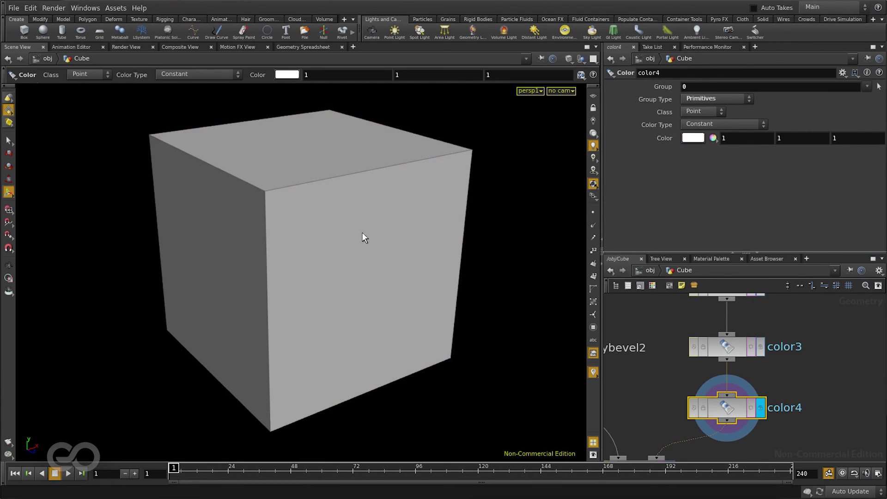
Set color4 to red (0.9, 0, 0) with the Primitive class
{"action": "left_click", "coordinate": [693, 138]}
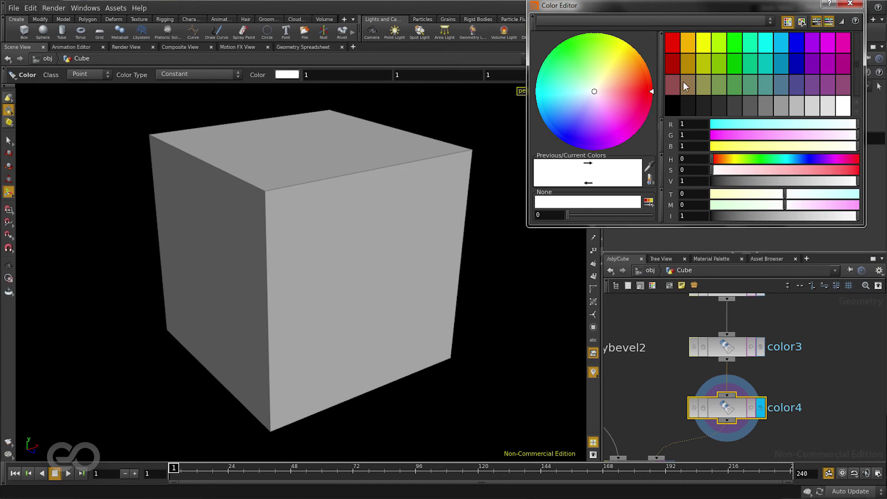
{"action": "left_click", "coordinate": [675, 45]}
{"action": "left_click", "coordinate": [850, 3]}
{"action": "left_click", "coordinate": [706, 112]}
{"action": "left_click", "coordinate": [711, 132]}
Display the attribtransfer1 result and expand color4's colour into RGB sliders
{"action": "middle_click_drag", "start_coordinate": [650, 444], "coordinate": [779, 334]}
{"action": "left_click", "coordinate": [800, 361]}
{"action": "key", "text": "Escape"}
{"action": "left_click_drag", "start_coordinate": [431, 240], "coordinate": [337, 264]}
{"action": "left_click", "coordinate": [714, 137]}
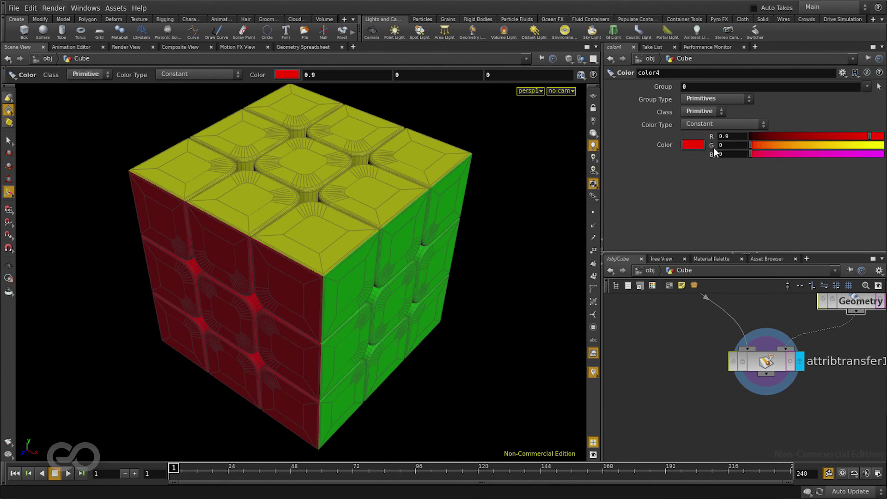
{"action": "left_click_drag", "start_coordinate": [803, 147], "coordinate": [711, 151]}
Examine the transferred face colours around the cube and close up where the yellow and red tile edges meet
{"action": "key", "text": "space"}
{"action": "left_click_drag", "start_coordinate": [434, 300], "coordinate": [198, 293]}
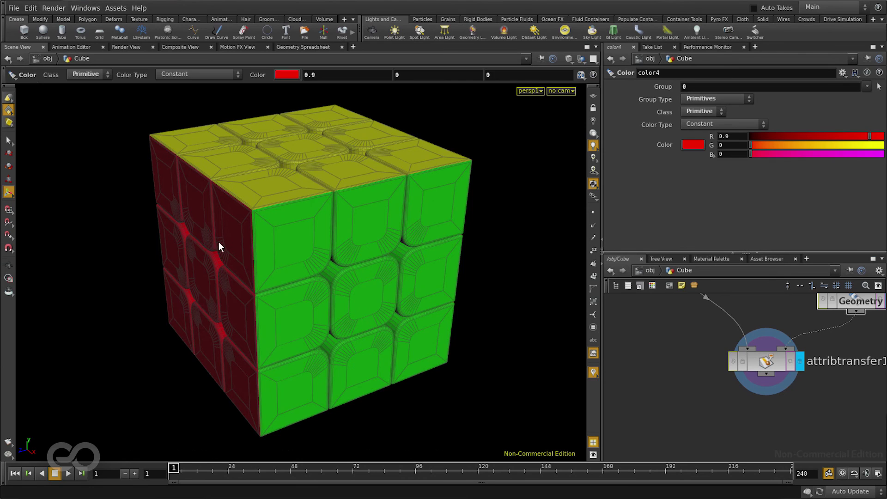
{"action": "left_click_drag", "start_coordinate": [172, 247], "coordinate": [281, 270]}
{"action": "right_click_drag", "start_coordinate": [327, 200], "coordinate": [447, 196]}
{"action": "middle_click_drag", "start_coordinate": [447, 196], "coordinate": [377, 293]}
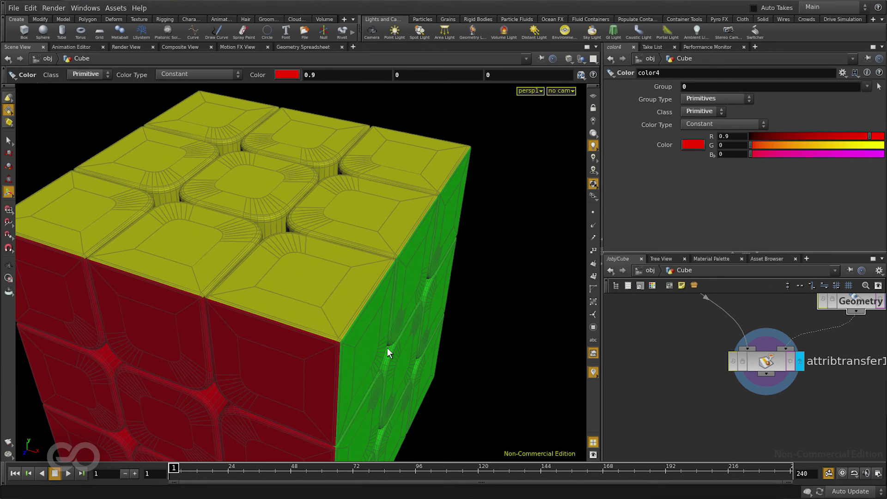
{"action": "key", "text": "space"}
{"action": "left_click_drag", "start_coordinate": [259, 331], "coordinate": [271, 276]}
{"action": "right_click_drag", "start_coordinate": [367, 251], "coordinate": [479, 247]}
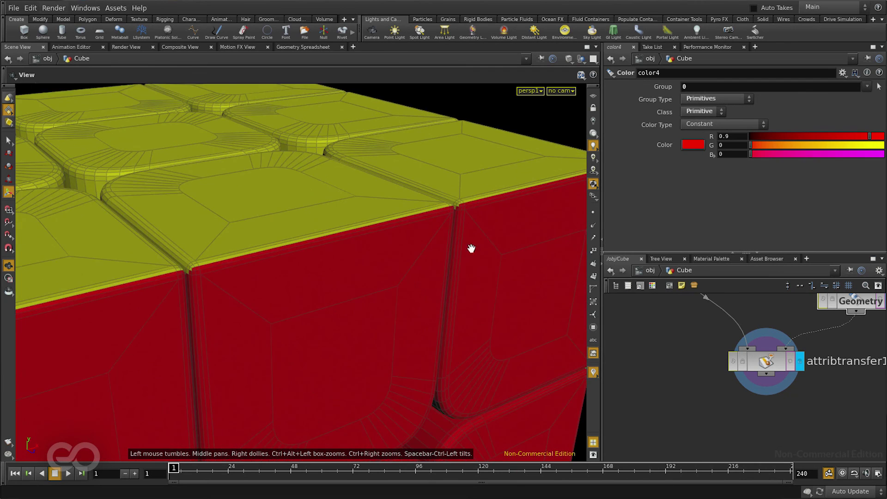
{"action": "middle_click_drag", "start_coordinate": [458, 254], "coordinate": [350, 301]}
{"action": "right_click_drag", "start_coordinate": [352, 266], "coordinate": [421, 254]}
{"action": "middle_click_drag", "start_coordinate": [386, 273], "coordinate": [294, 312]}
{"action": "right_click_drag", "start_coordinate": [294, 312], "coordinate": [336, 312]}
{"action": "middle_click_drag", "start_coordinate": [336, 312], "coordinate": [330, 268]}
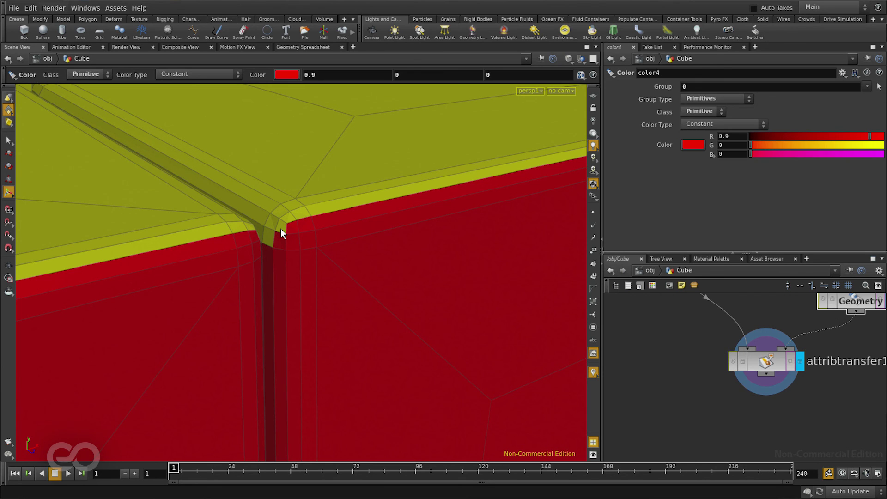
{"action": "right_click_drag", "start_coordinate": [364, 263], "coordinate": [283, 291]}
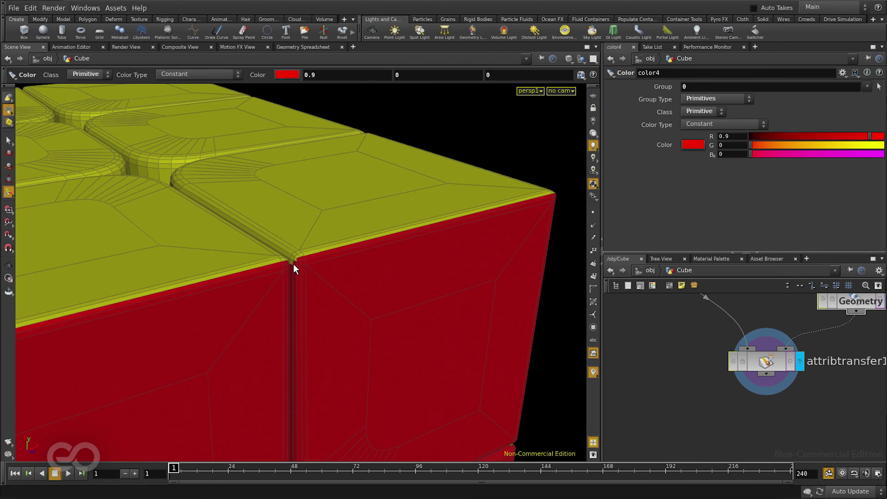
{"action": "right_click_drag", "start_coordinate": [386, 283], "coordinate": [254, 340], "text": "alt"}
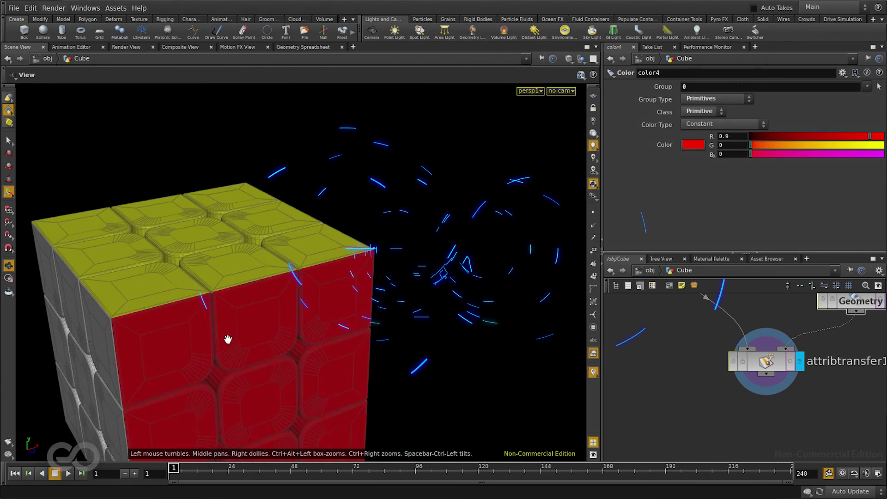
{"action": "left_click_drag", "start_coordinate": [254, 341], "coordinate": [273, 290], "text": "alt"}
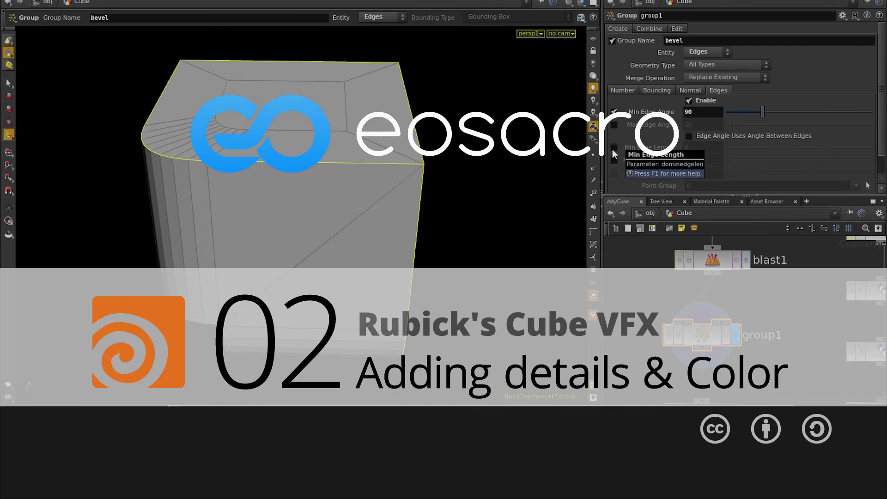
{"action": "left_click", "coordinate": [614, 148]}
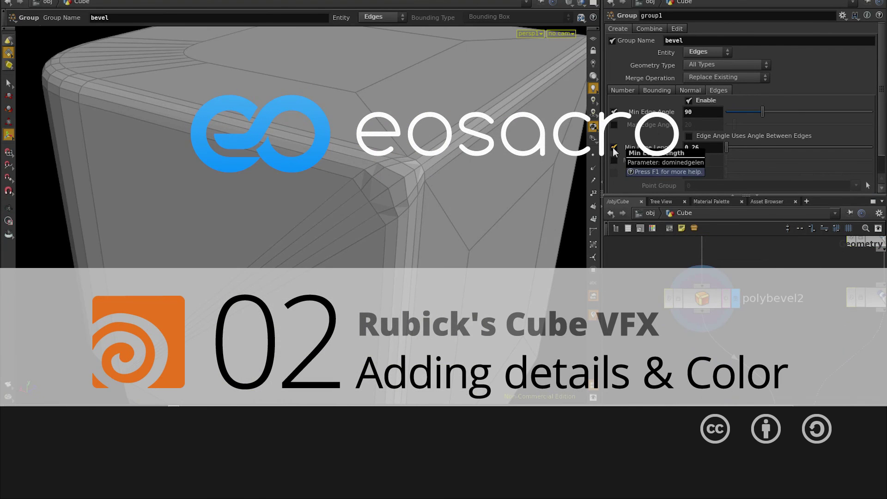
{"action": "left_click", "coordinate": [614, 148]}
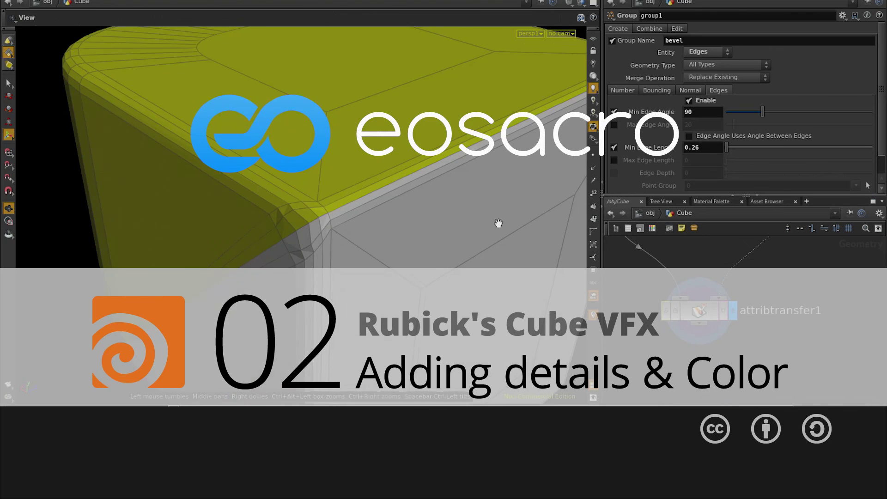